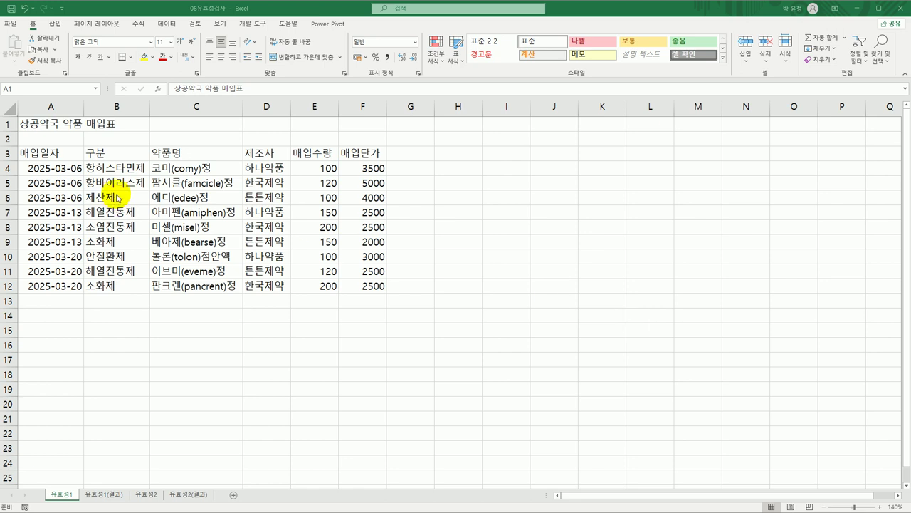
- Start a data validation rule for the purchase dates in A4:A12 that allows only date (날짜) values
left_click_drag(67, 168, 61, 285)
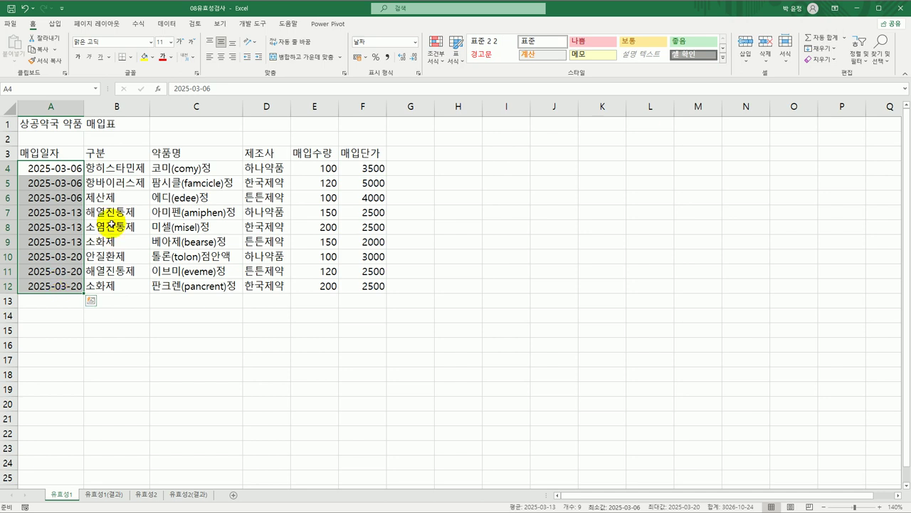
left_click(169, 25)
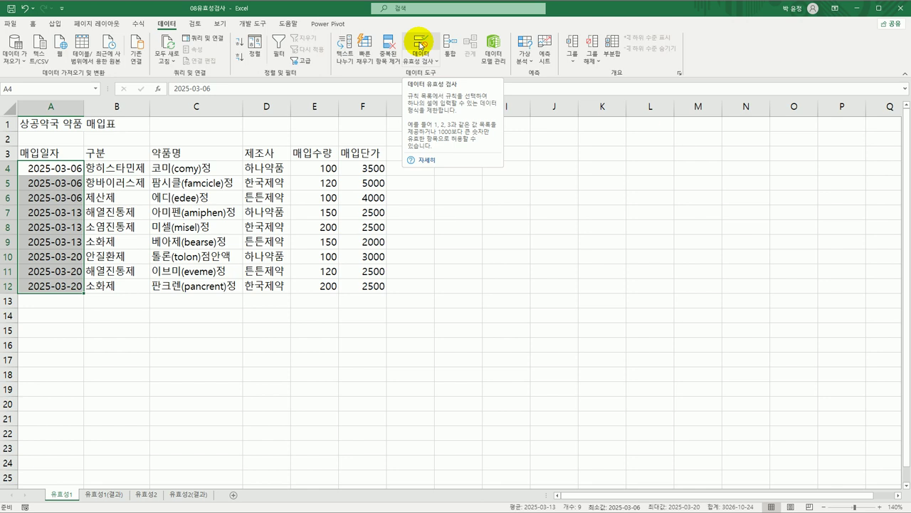
left_click(421, 60)
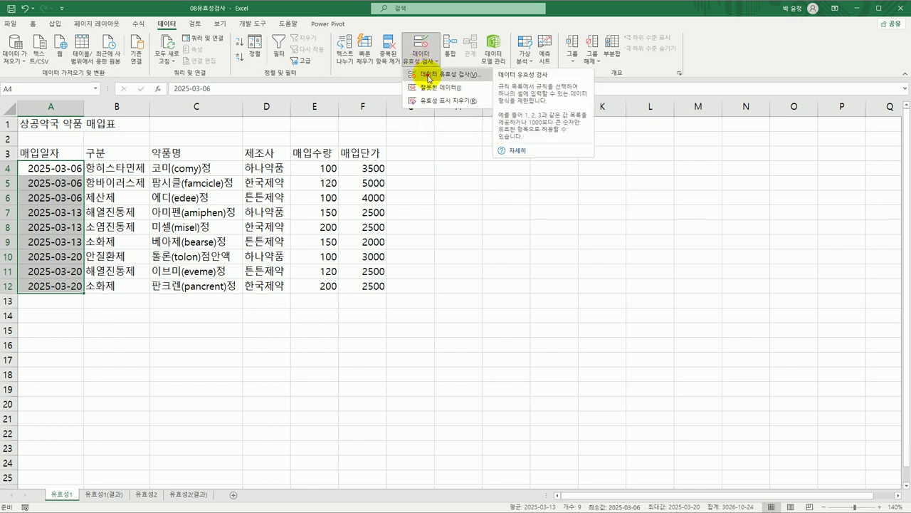
left_click(428, 75)
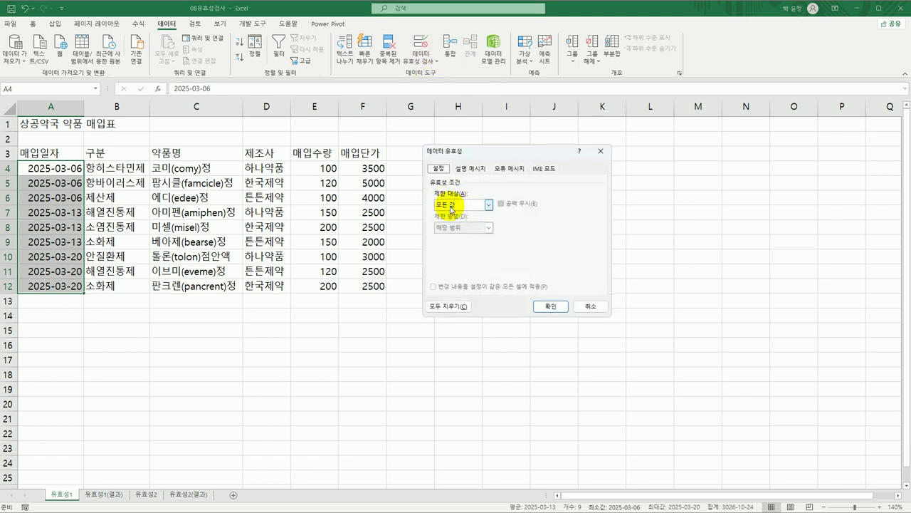
left_click(450, 209)
left_click(478, 208)
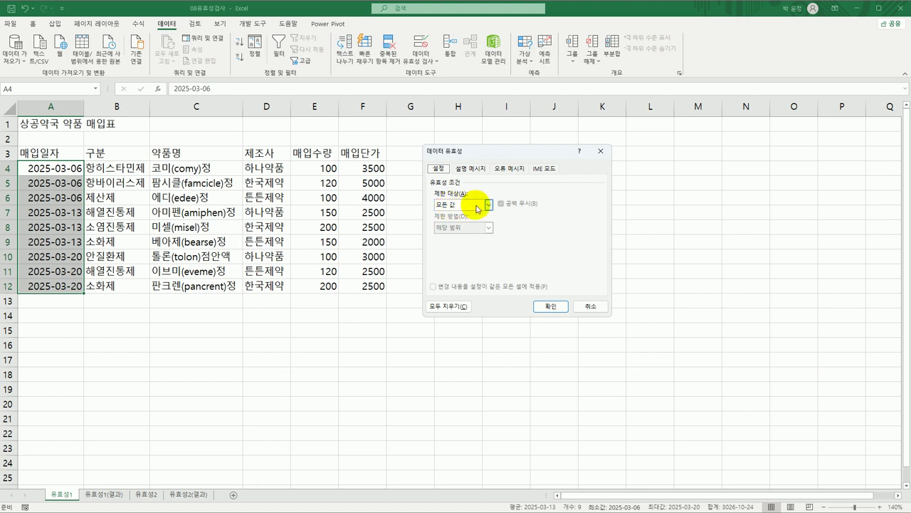
left_click(477, 206)
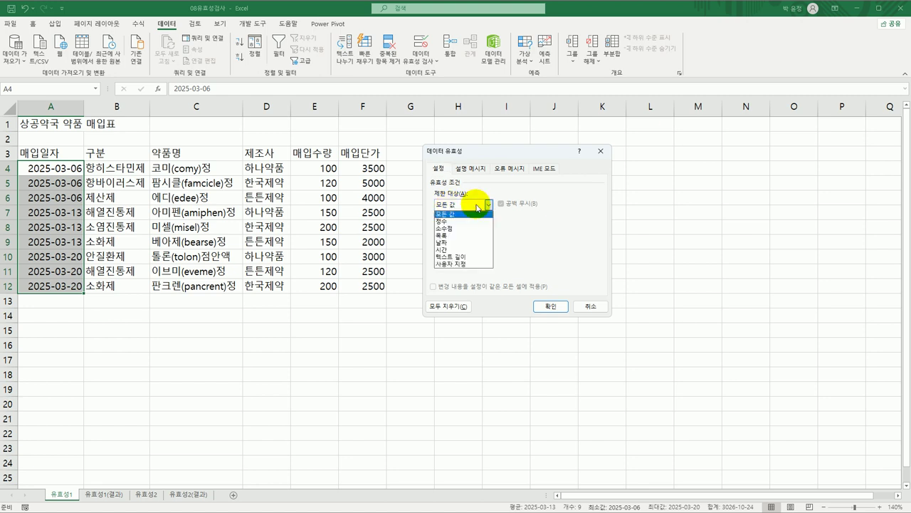
left_click(469, 242)
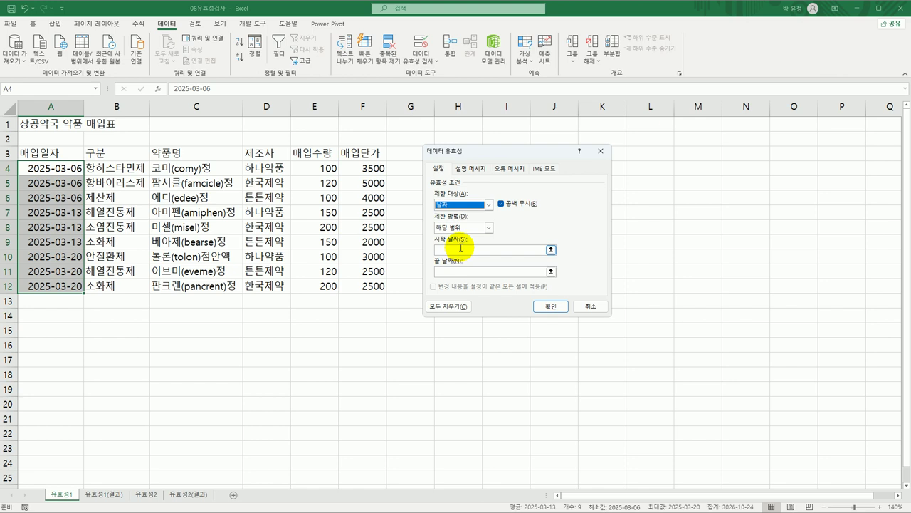
- Limit the allowed dates to the range from 2025-03-01 to 2025-03-31
left_click(461, 249)
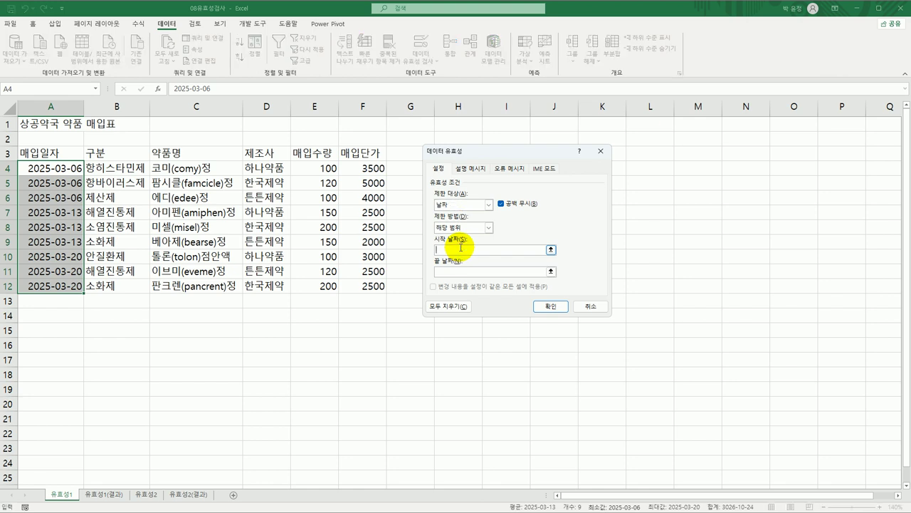
type("2025-03-01")
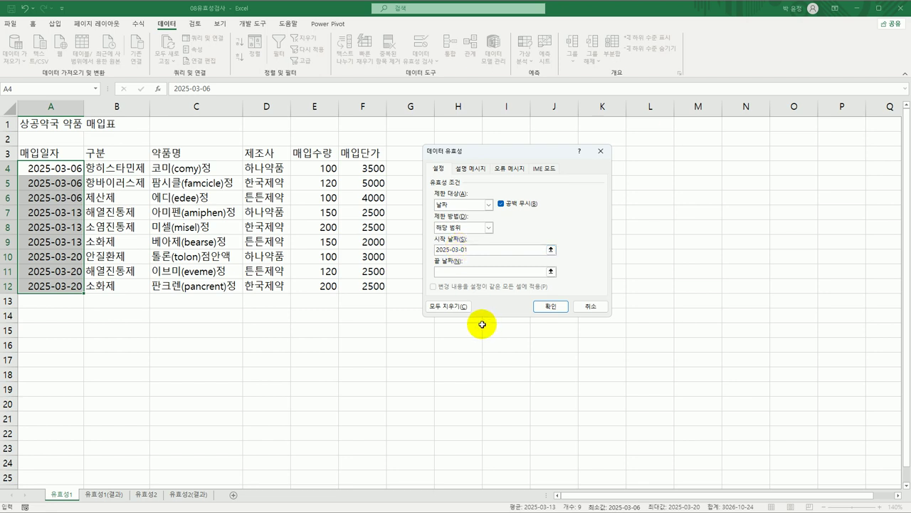
left_click(498, 272)
type("2025")
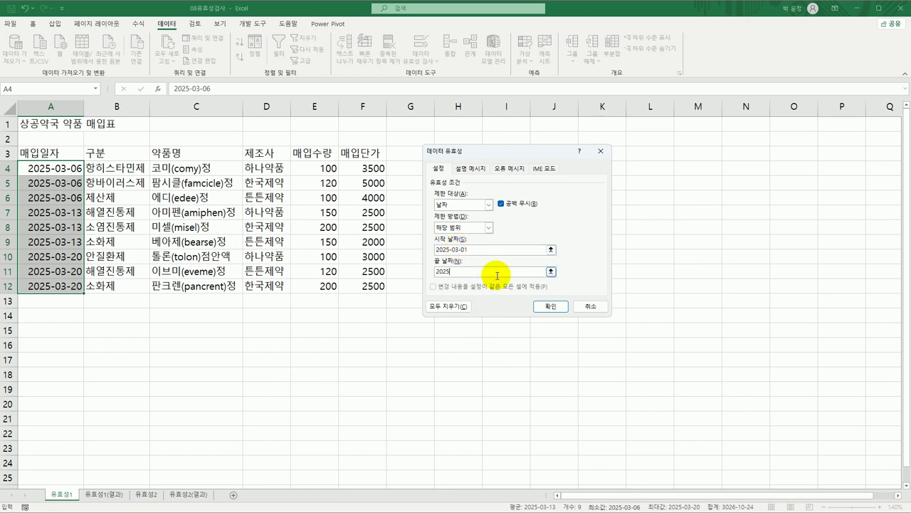
type("-03-31")
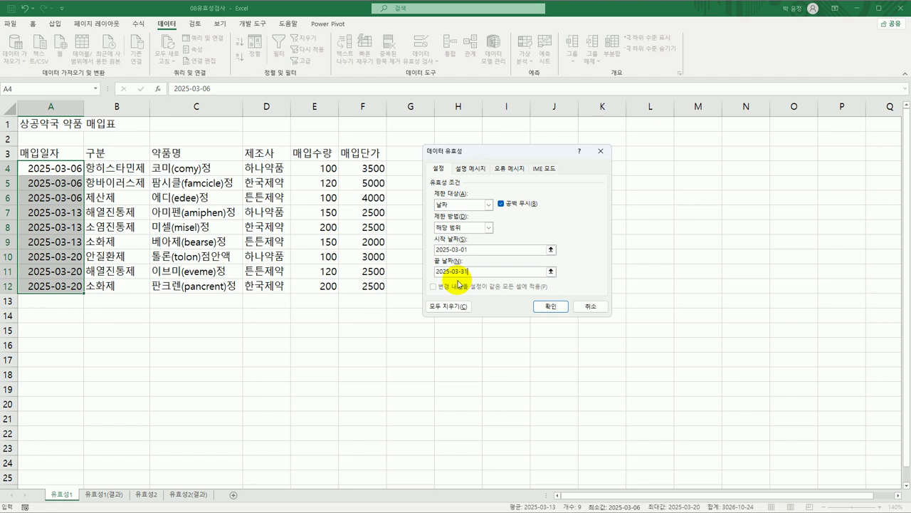
- Add an input message titled "3월 매입일" with the text "3월1일~3월31일" to the validation rule
left_click(479, 170)
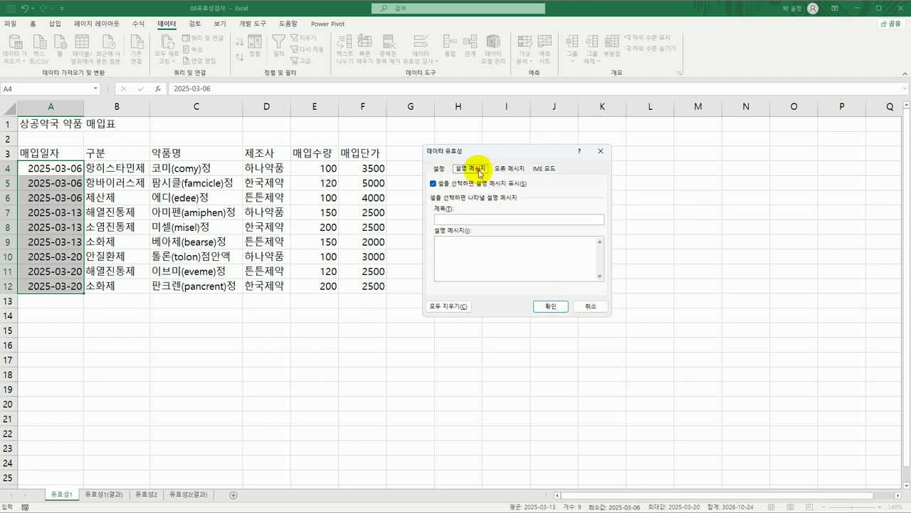
left_click(470, 220)
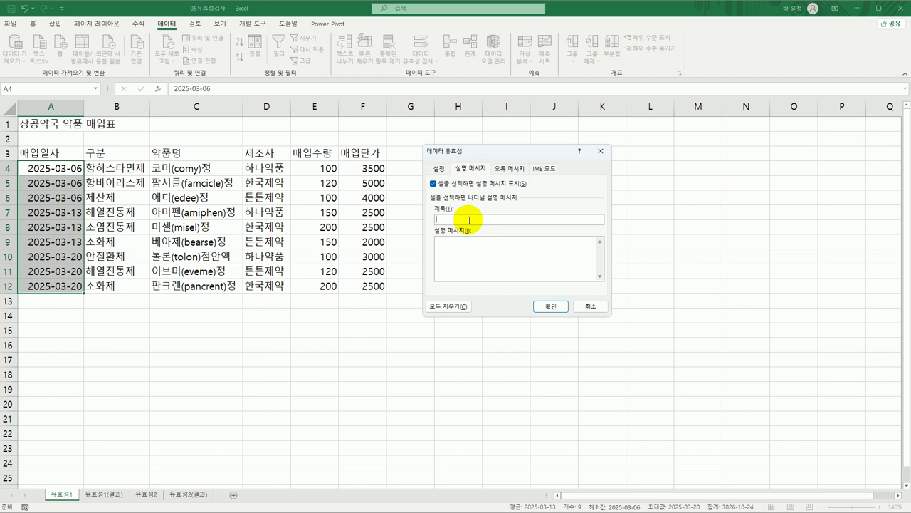
type("3월 매입일")
key("Tab")
type("3월1")
type("이 ~3월2")
type("1일")
key("Tab")
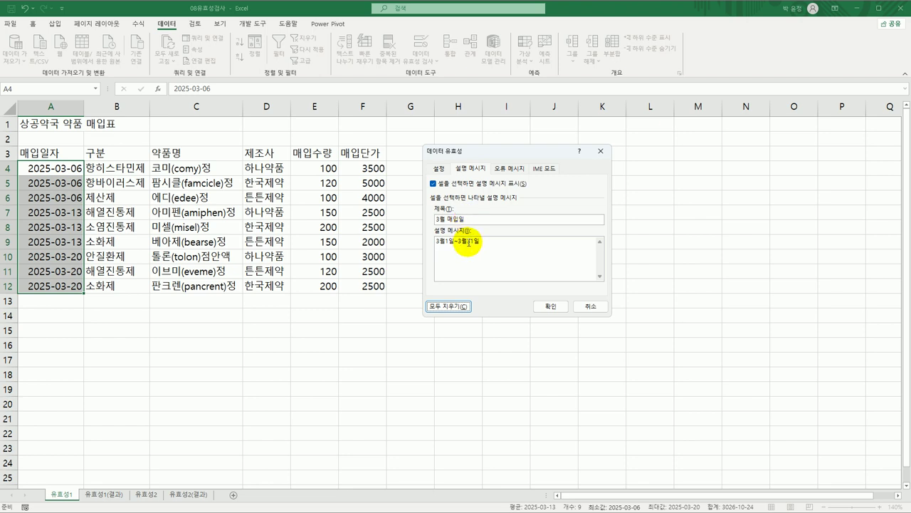
- Add an error alert titled "입력오류" with the message "3월 매입일자만 입력하세요." and apply the validation rule
left_click(520, 169)
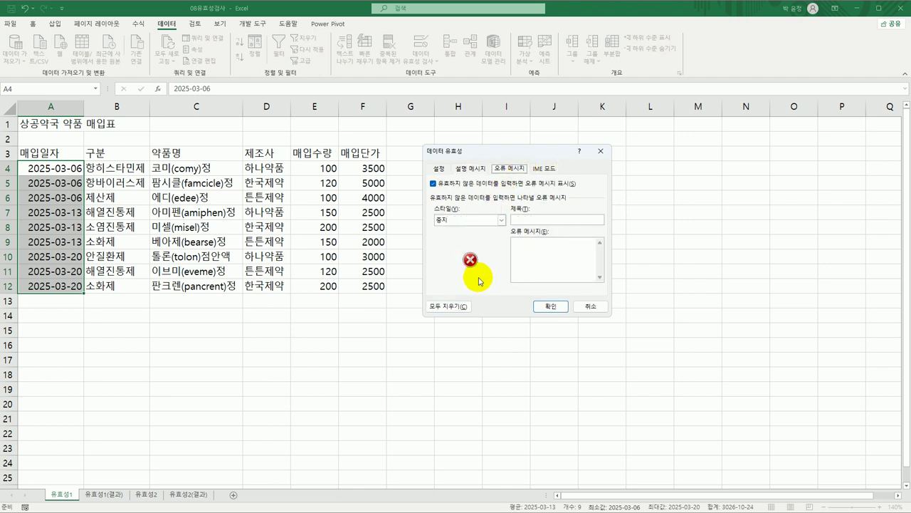
left_click(532, 221)
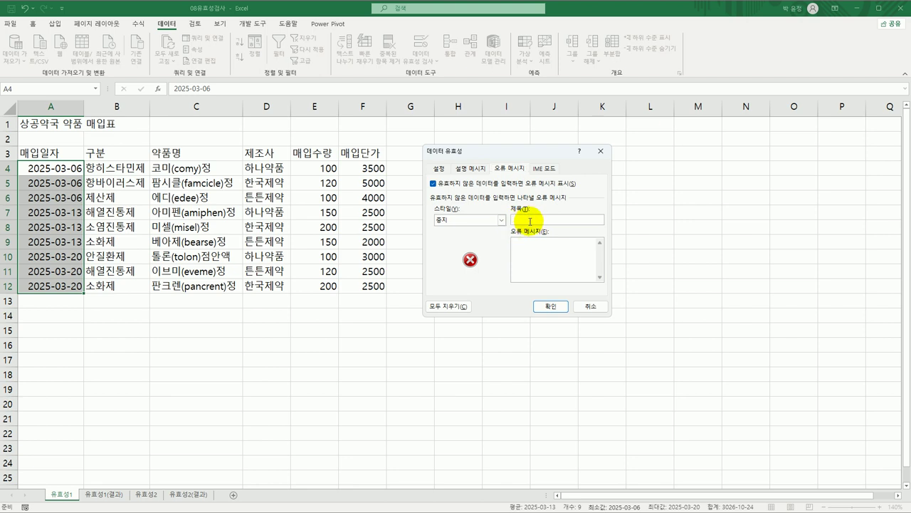
type("이")
type("력오류")
key("Tab")
type("3월 ")
type("매입일자마")
type(" 입력")
type("하세요.")
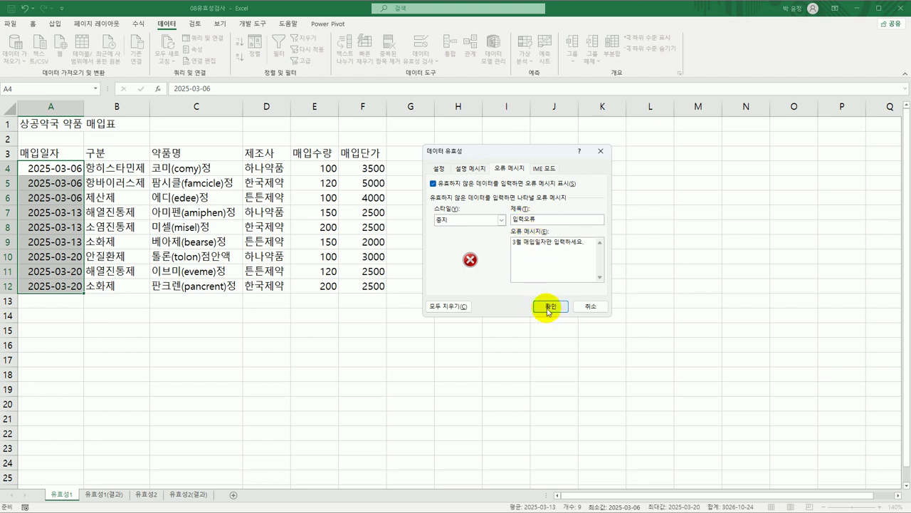
left_click(550, 306)
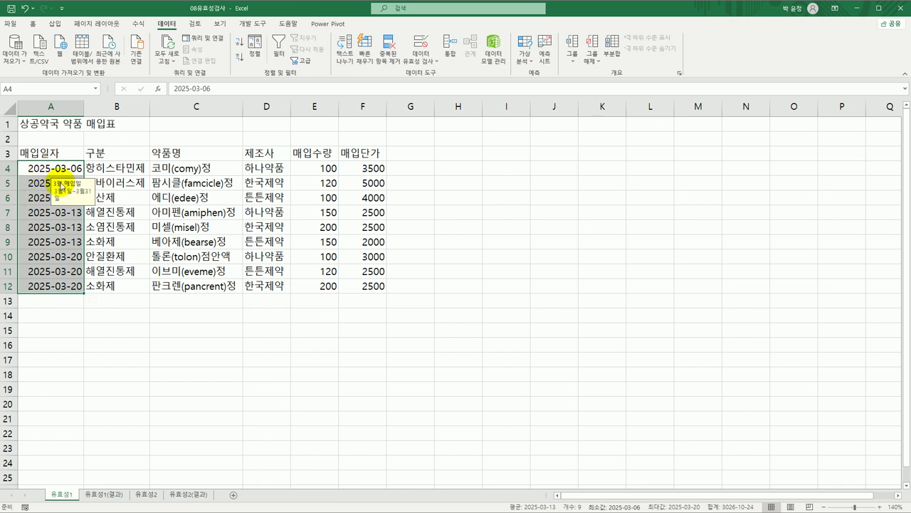
- Test the date rule by trying to enter 5-5 in cell A6, and cancel the entry
left_click(56, 221)
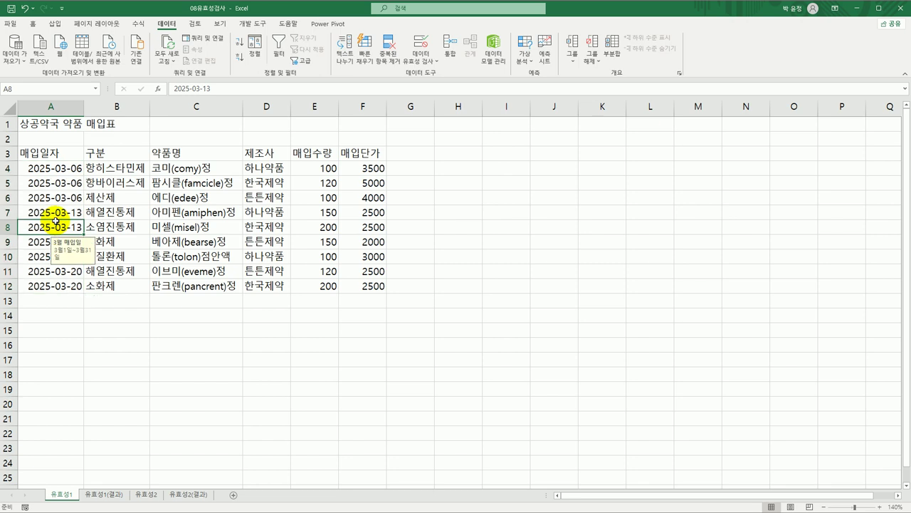
left_click(65, 198)
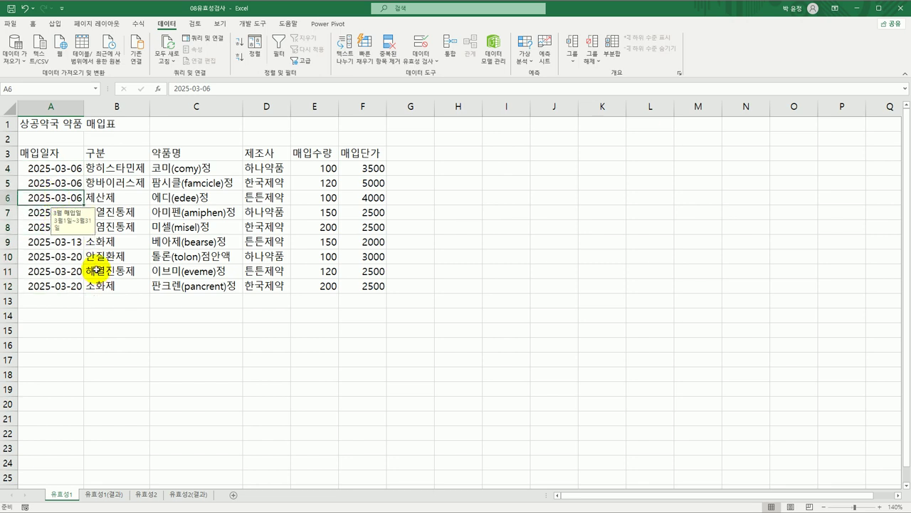
type("5-5")
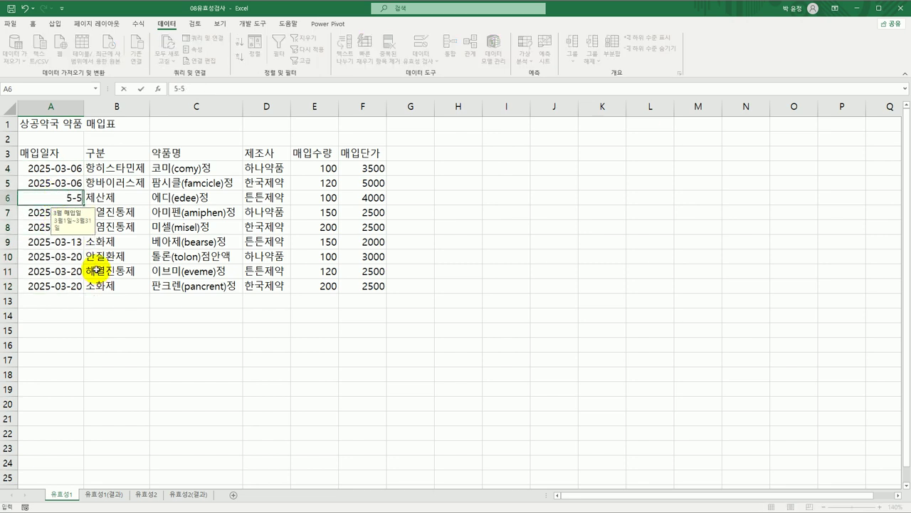
key("Return")
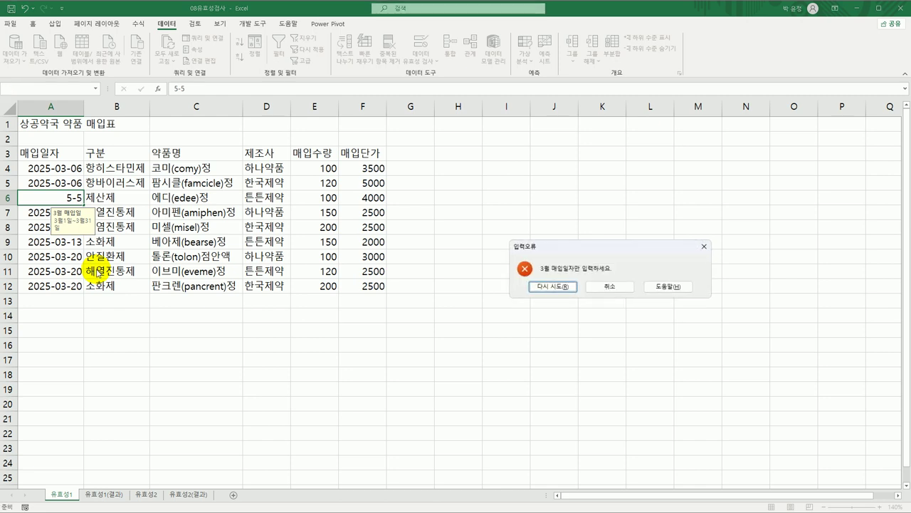
left_click_drag(589, 248, 534, 192)
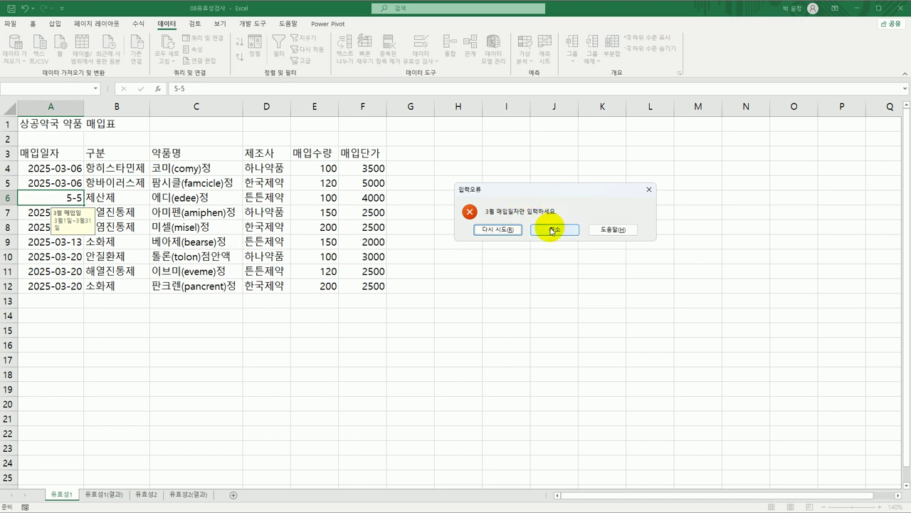
left_click(552, 230)
left_click(525, 243)
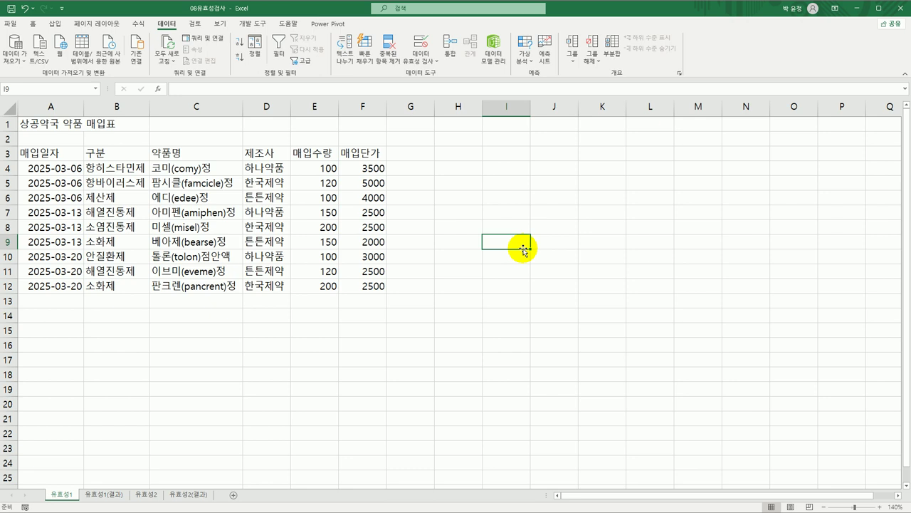
- Review the data validation settings of A4:A12 and close them without changes
left_click_drag(57, 168, 48, 286)
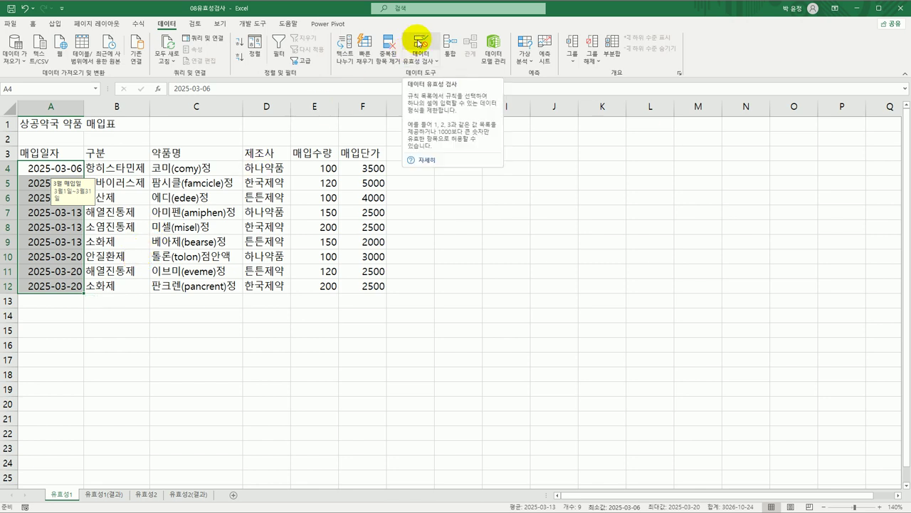
left_click(421, 42)
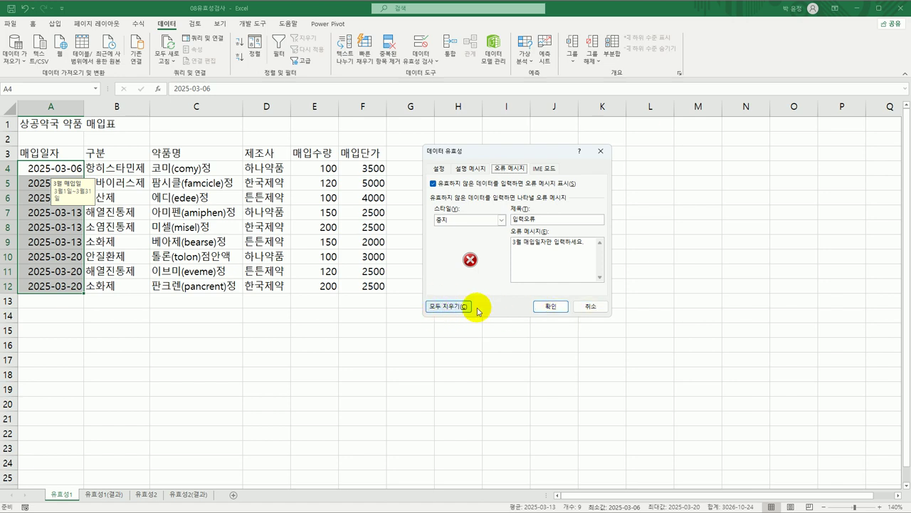
left_click(591, 306)
left_click(523, 349)
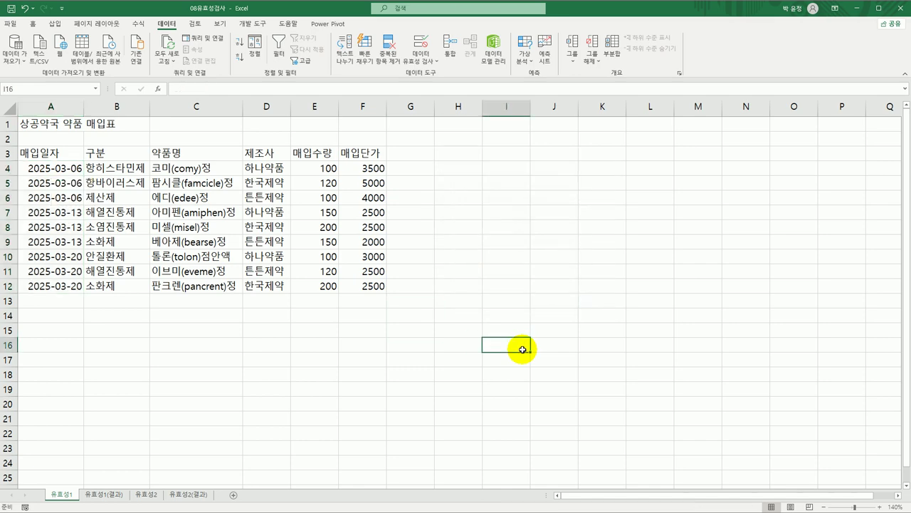
left_click(144, 494)
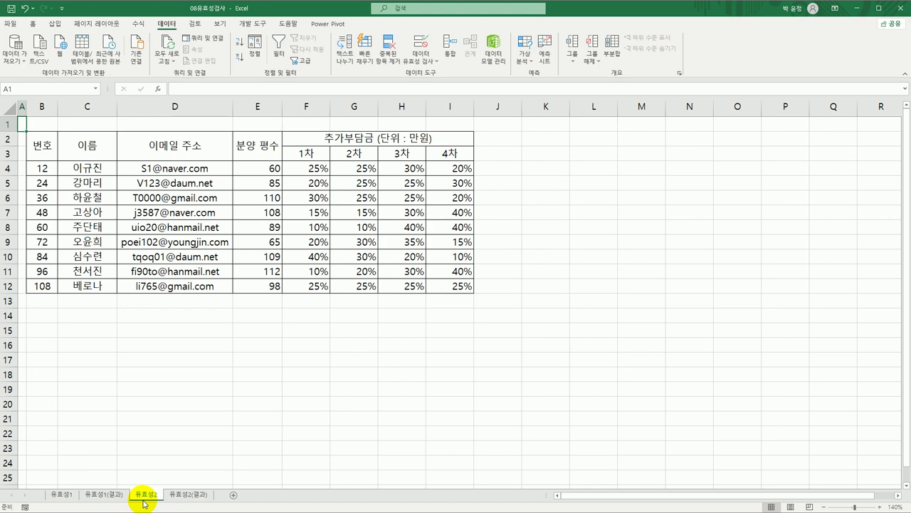
left_click(62, 495)
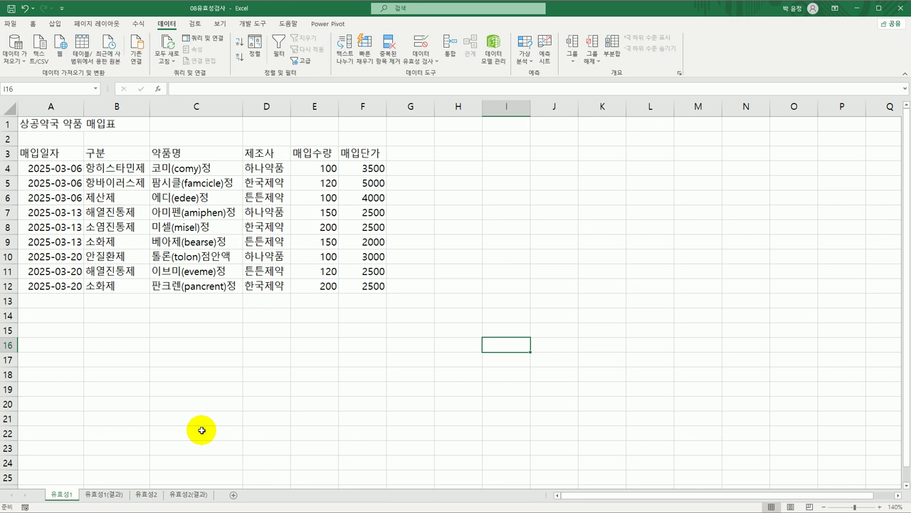
- Set up list (목록) validation for the manufacturers in D4:D12 with the source 하나약품,한국제약,튼튼제약
left_click_drag(276, 168, 281, 287)
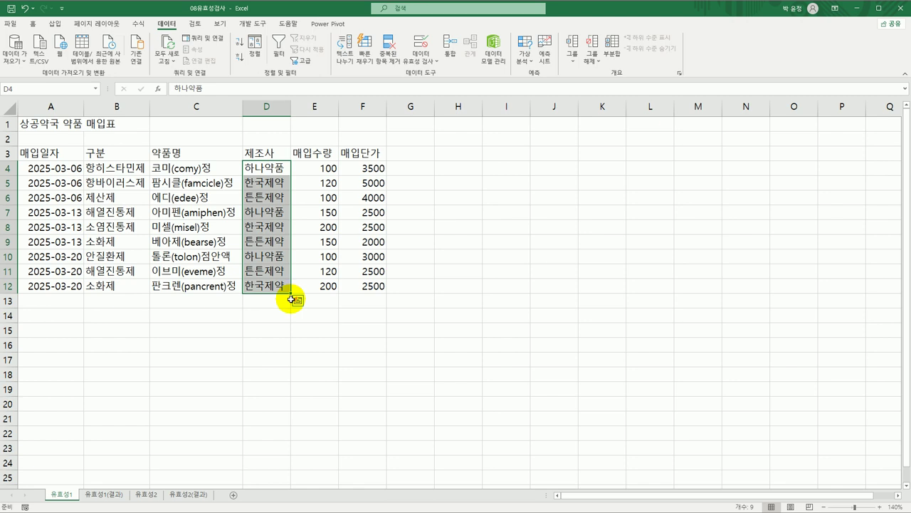
left_click(422, 47)
left_click(437, 169)
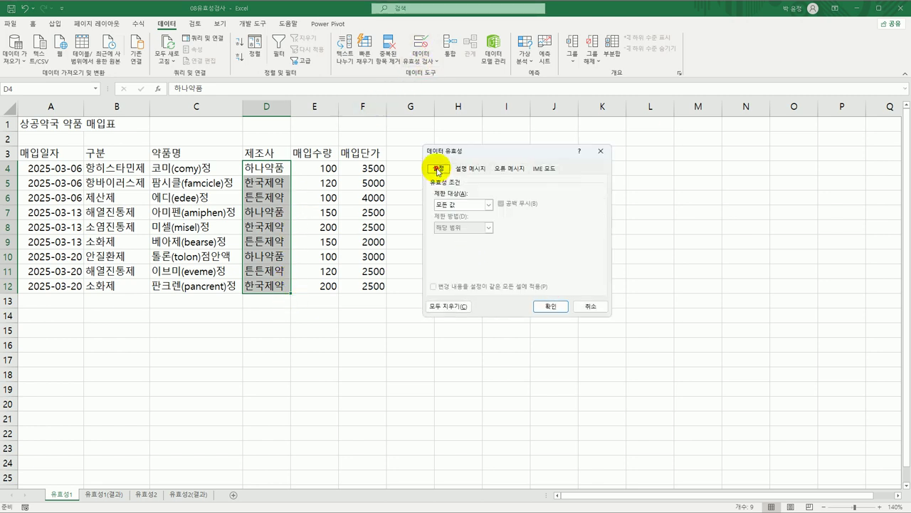
left_click(466, 205)
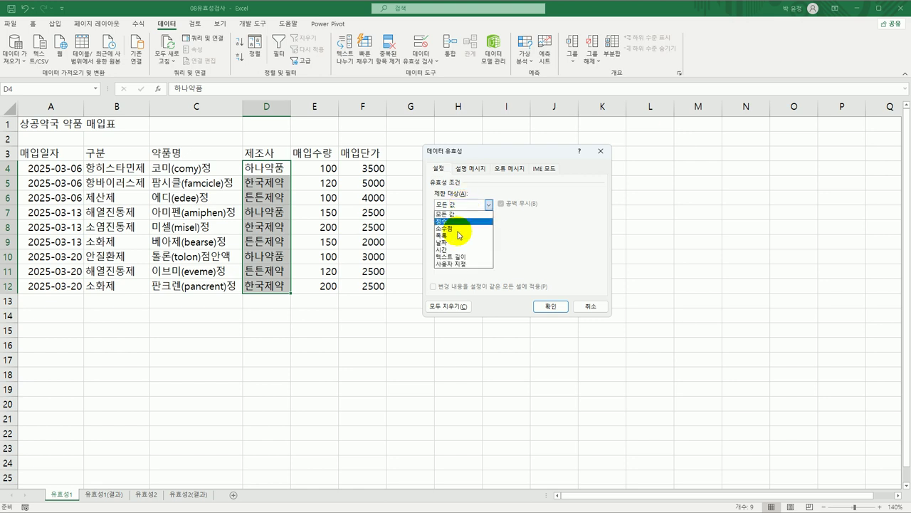
left_click(455, 236)
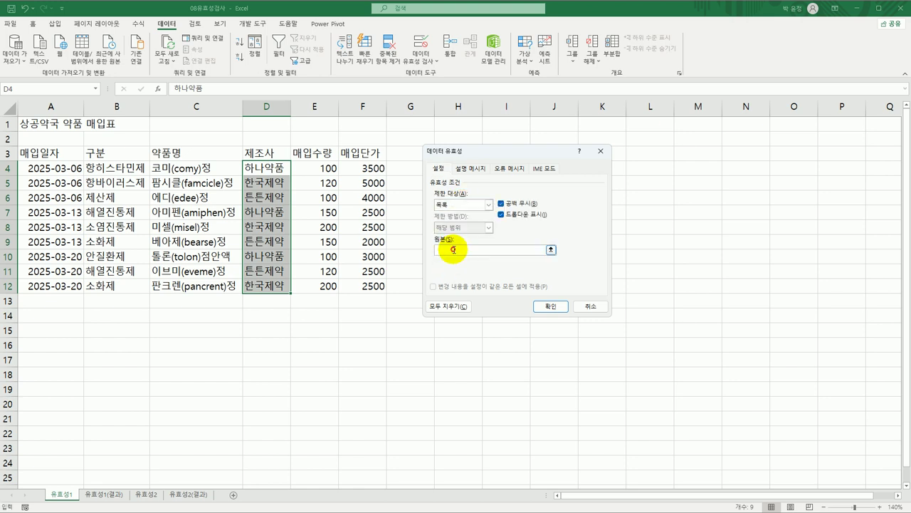
left_click(454, 250)
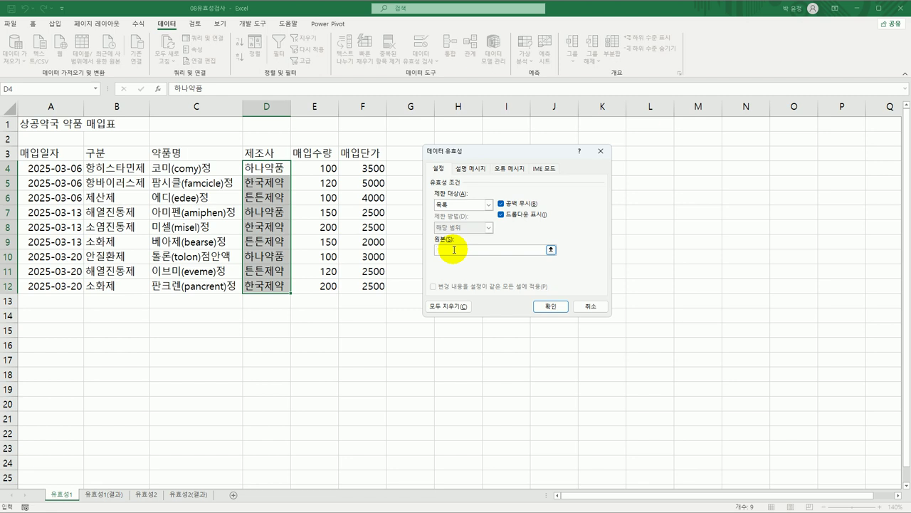
type("나약품,한국제약,튼튼제약")
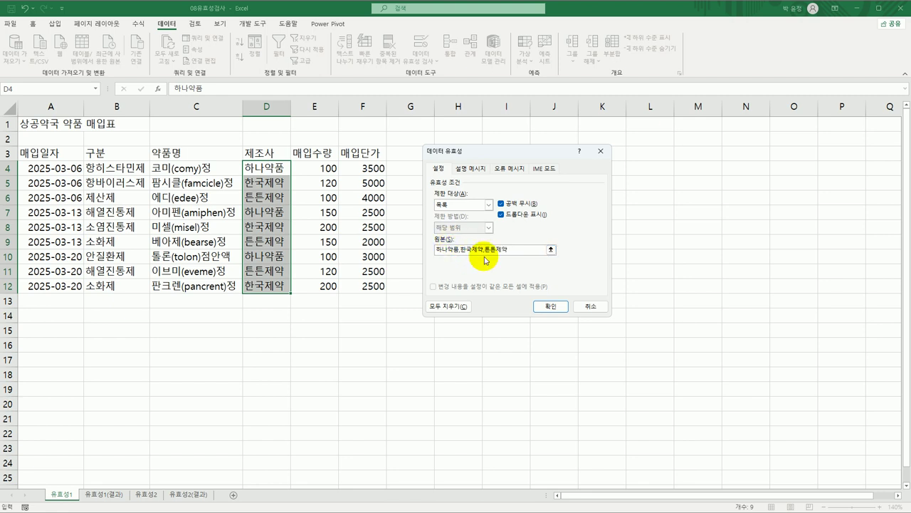
- Add an input message titled "제조사 목록" with the text "하나약품,한국제약,튼튼제약" to the manufacturer validation
left_click(474, 169)
left_click(476, 219)
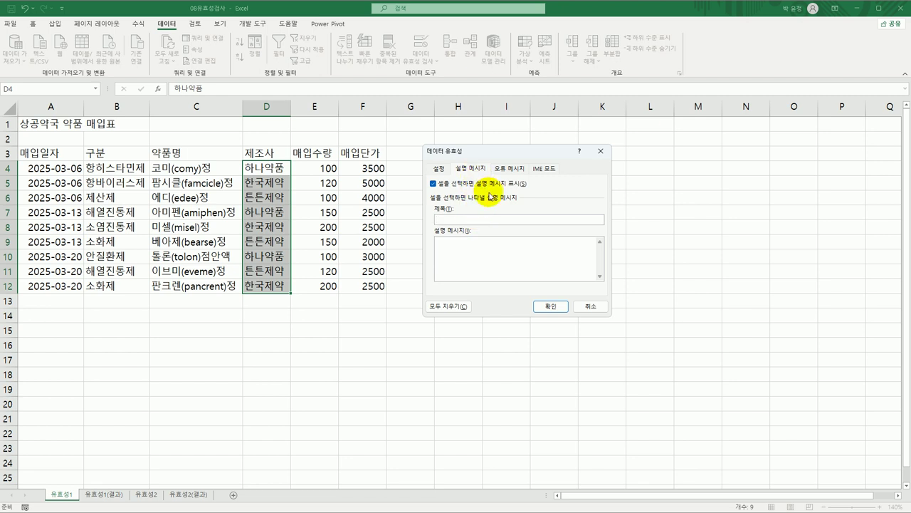
type("제조사 목록")
key("Tab")
type("하나약품,한국제약,튼튼제약")
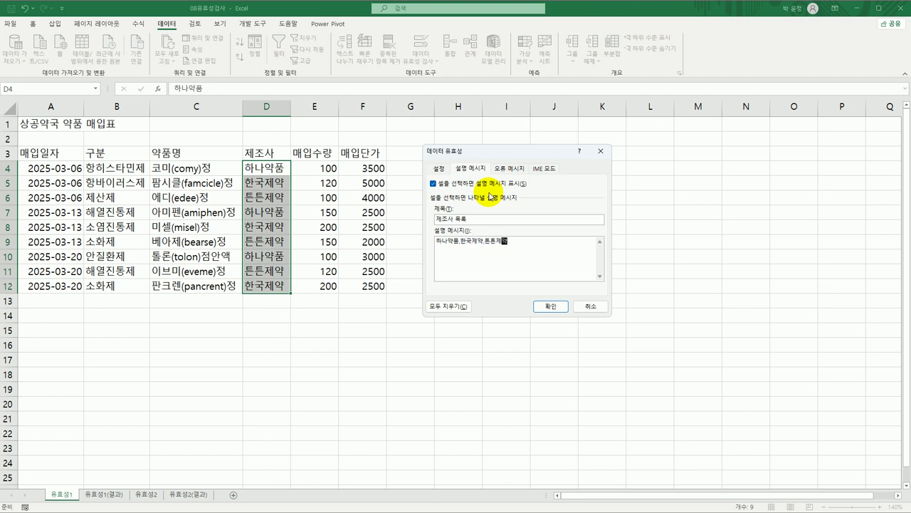
- Add an information-style (정보) error alert titled "제조사" with the message "제조사를 확인 후 입력하세요." and apply the validation rule
left_click(524, 169)
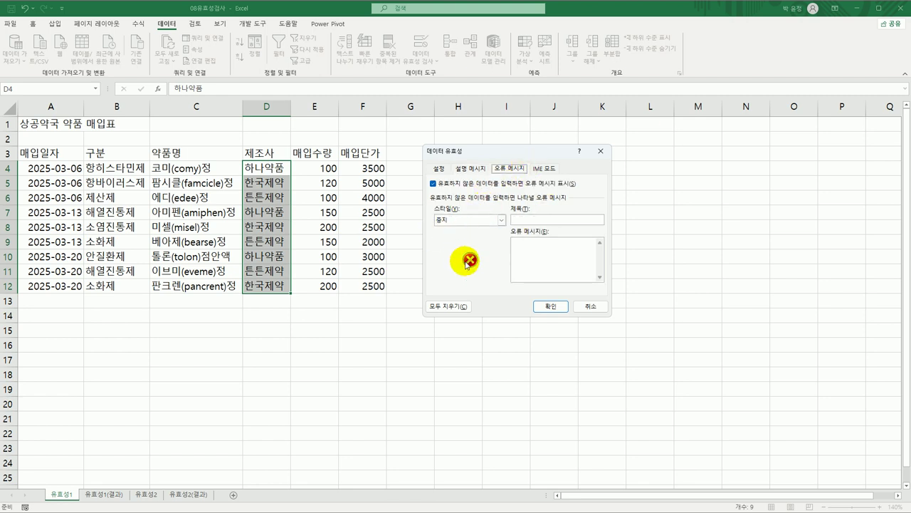
left_click(501, 222)
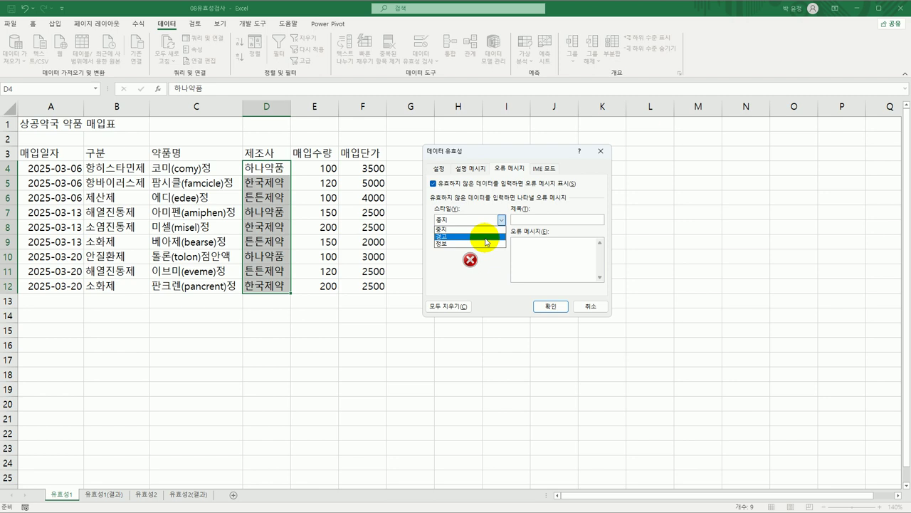
left_click(487, 244)
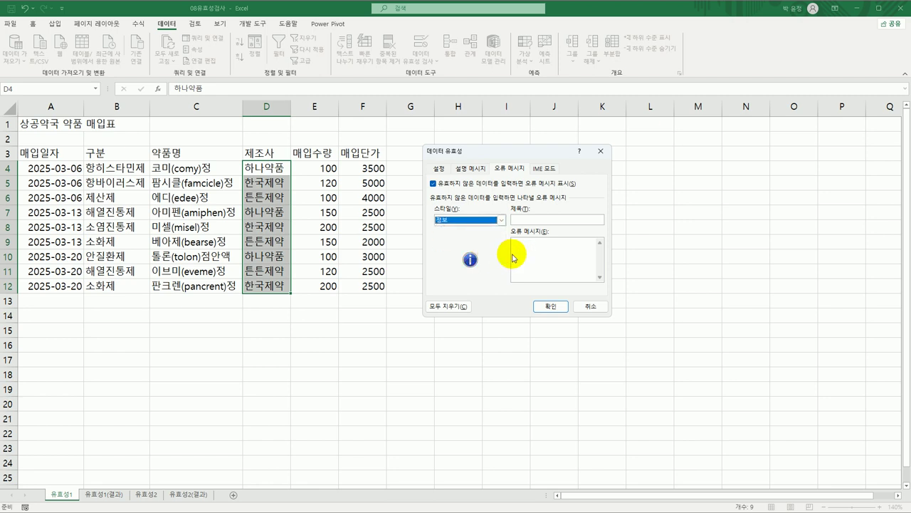
left_click(533, 220)
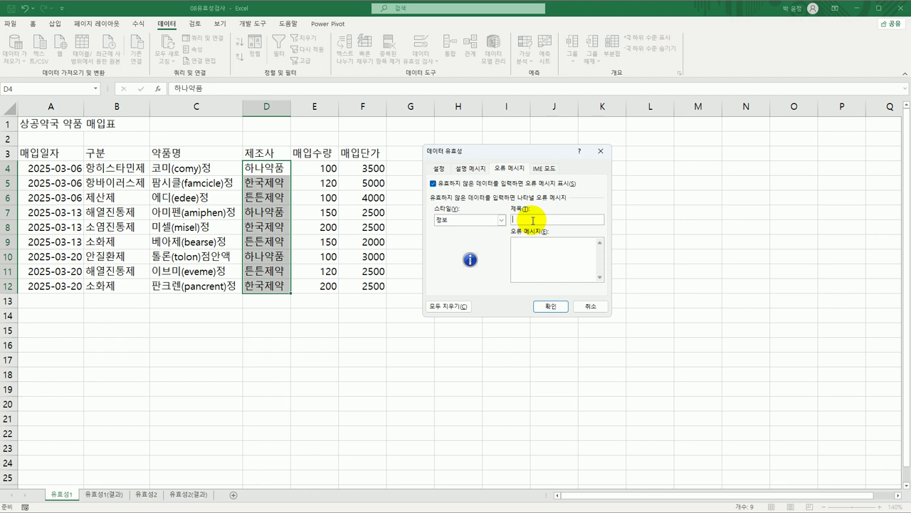
type("제조사")
key("Tab")
type("제조사를 확")
type("인 ")
type("후 이")
type("력하세요")
type(".")
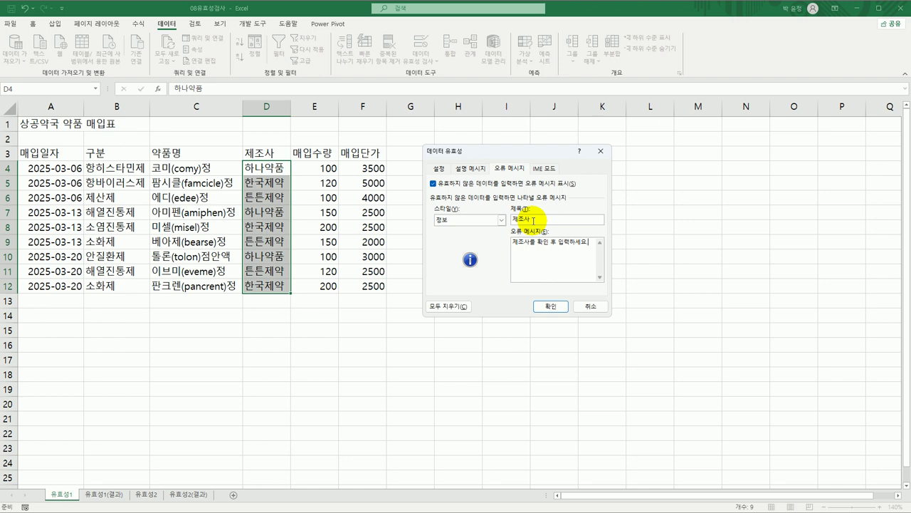
left_click(550, 306)
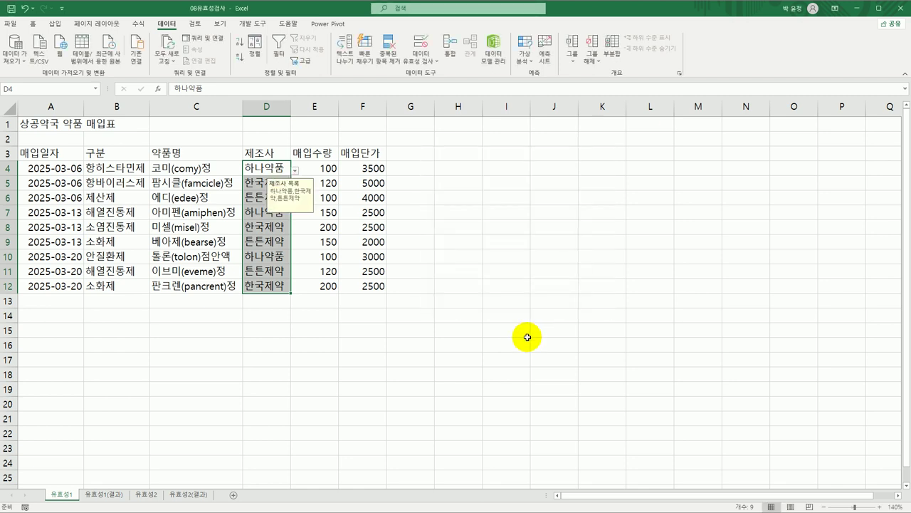
- Check the manufacturer choices offered in cell D4 and close the list without picking one
left_click(274, 168)
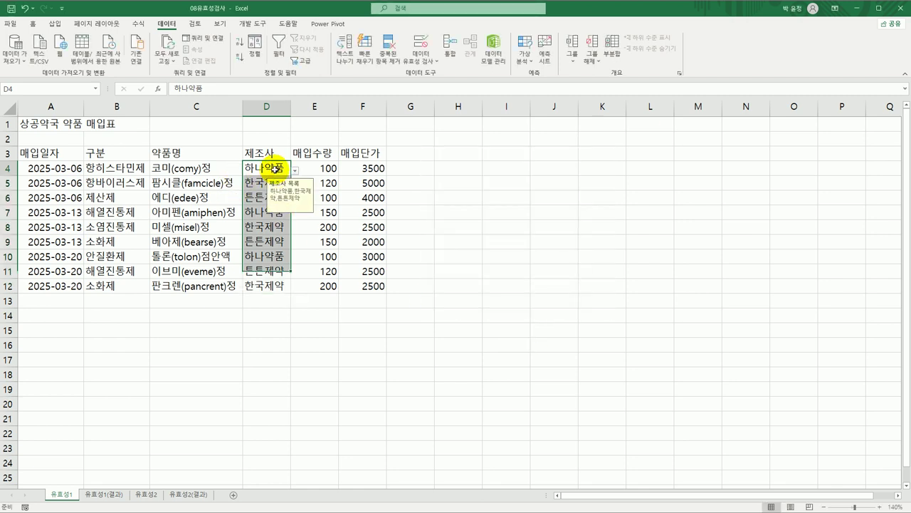
left_click(295, 171)
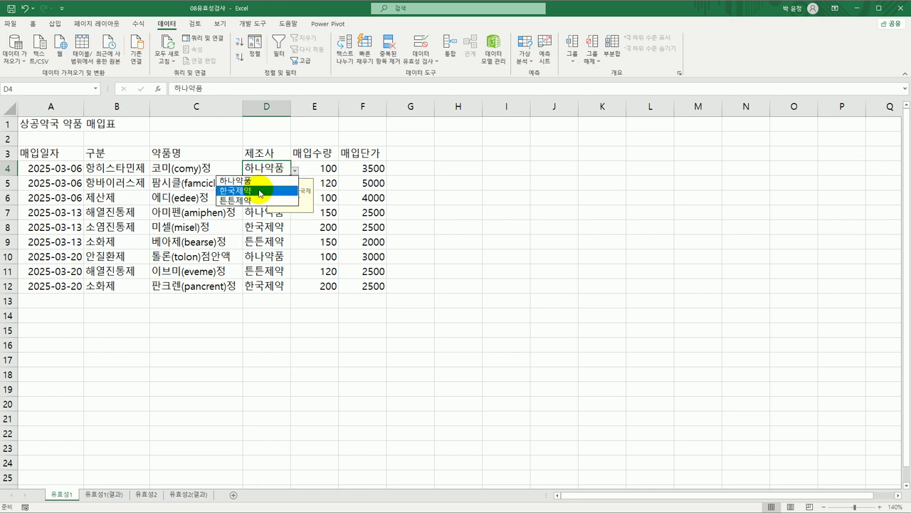
left_click(467, 295)
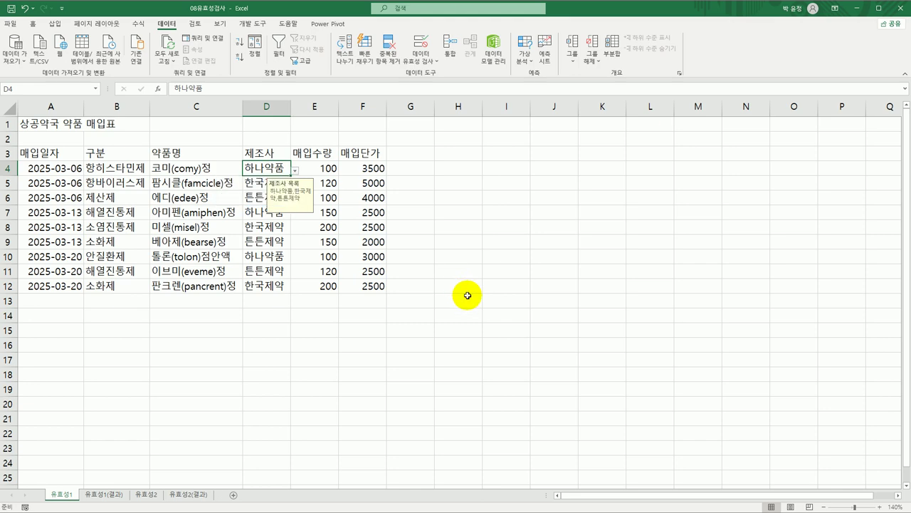
- On the 유효성2 sheet, start a custom (사용자 지정) data validation rule for the numbers in B4:B12
left_click(149, 494)
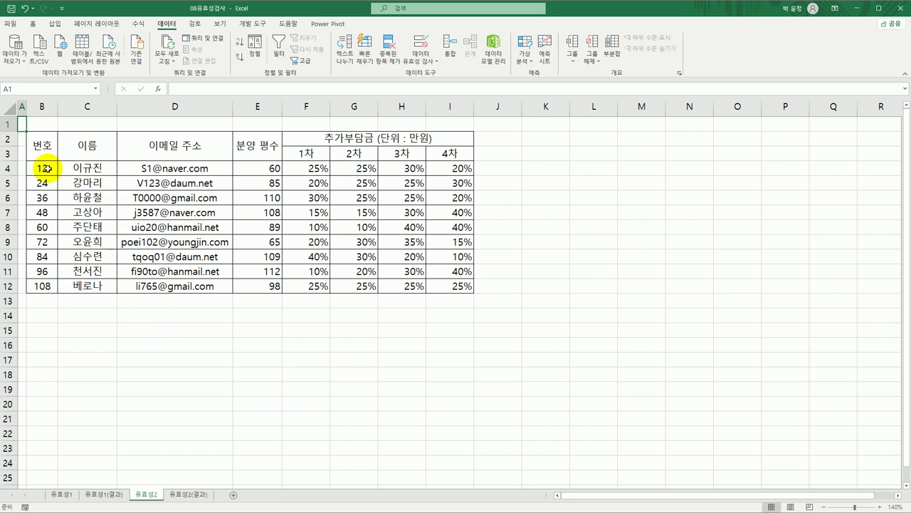
left_click_drag(42, 168, 35, 285)
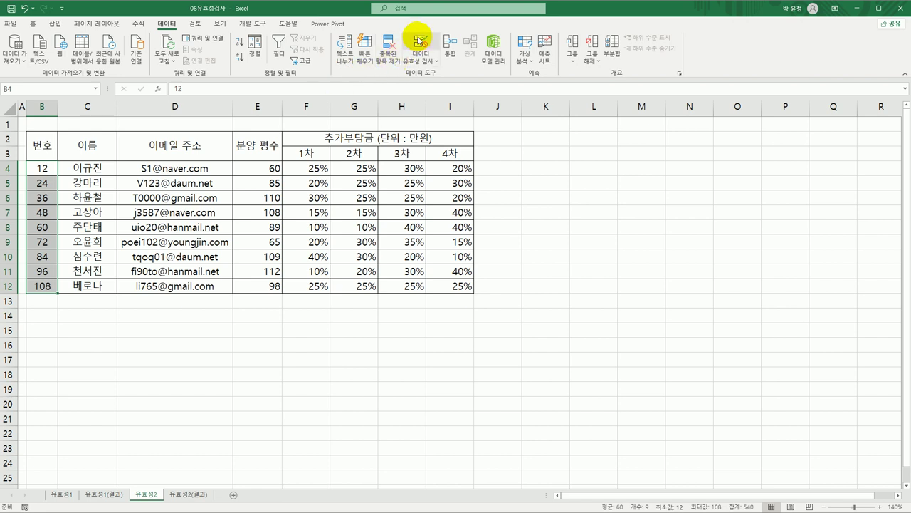
left_click(420, 41)
left_click(440, 169)
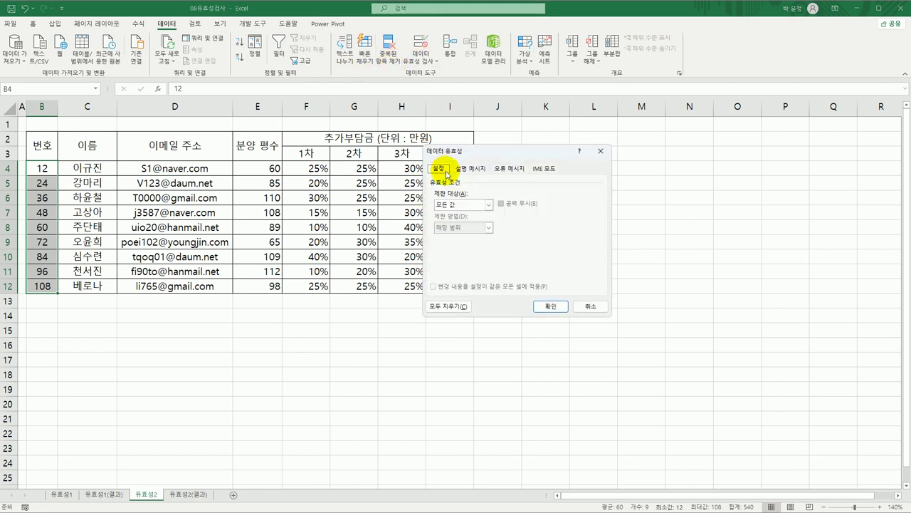
left_click(475, 205)
left_click(475, 205)
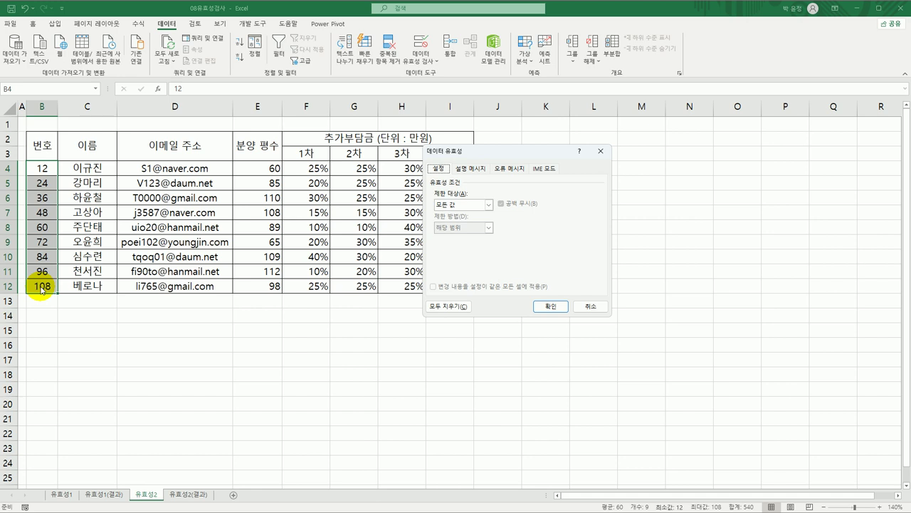
left_click(459, 205)
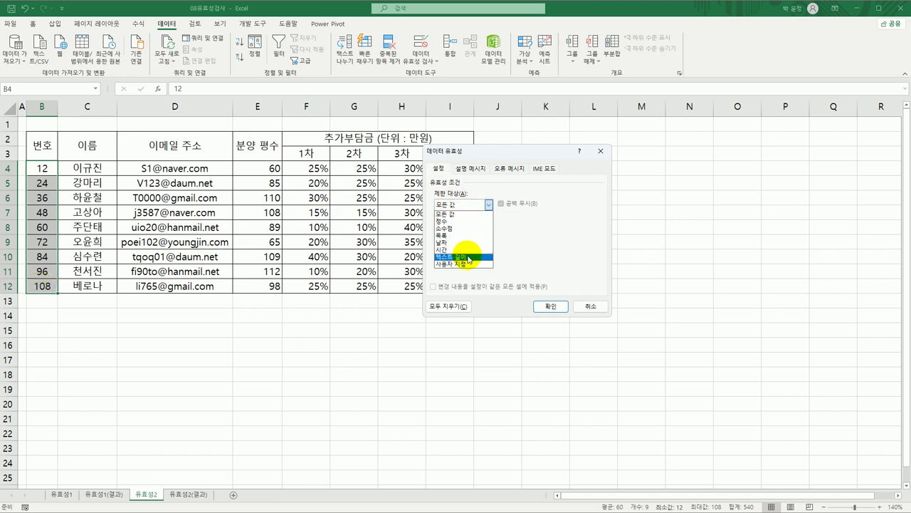
left_click(469, 264)
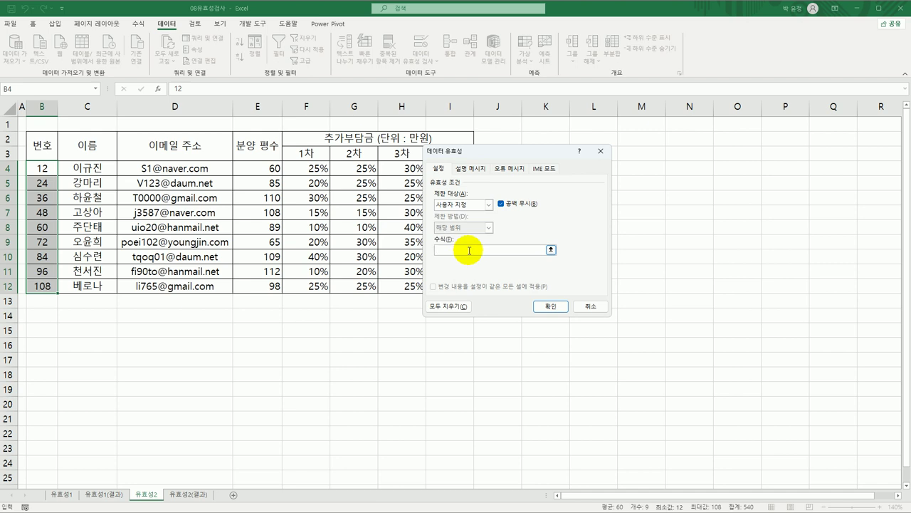
- Set the validation formula to =MOD(B4,12)=0 so only multiples of 12 are allowed, and apply the rule
left_click(469, 250)
type("=")
type("ㅡ")
type("MOD(")
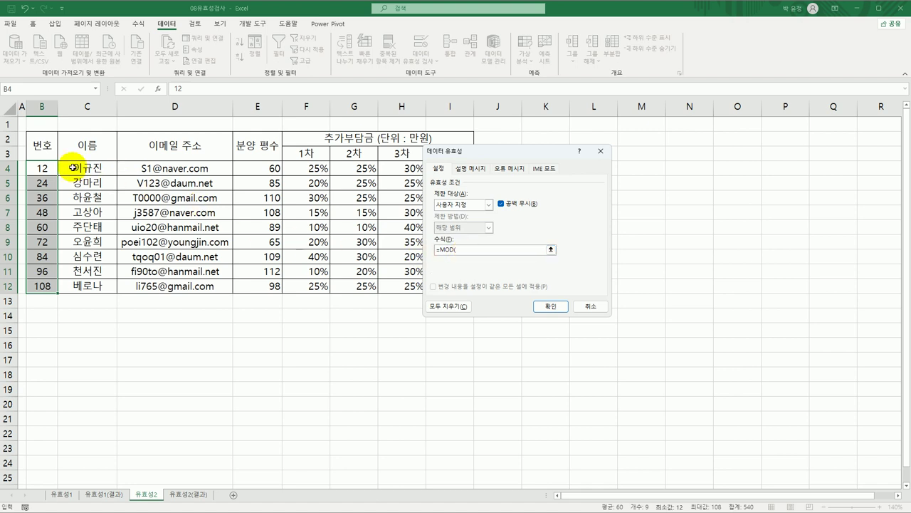
left_click(52, 165)
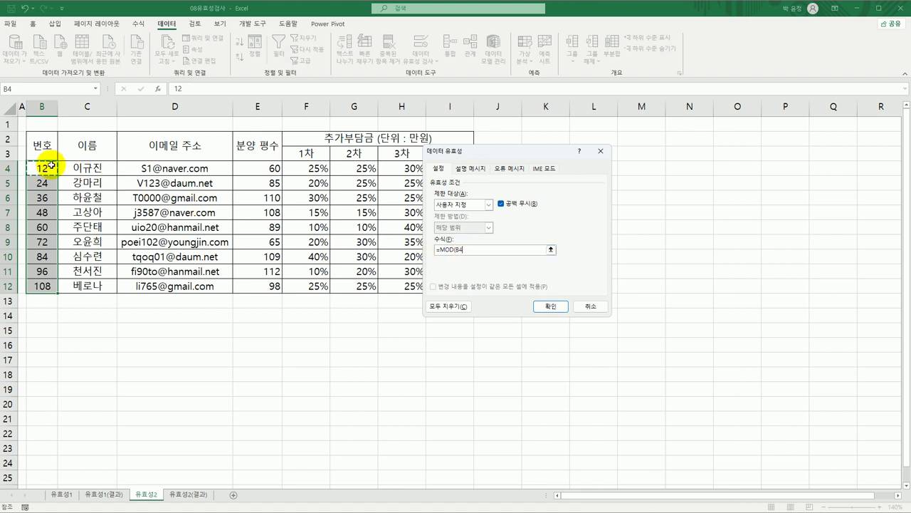
key("F2")
type(",12)=0")
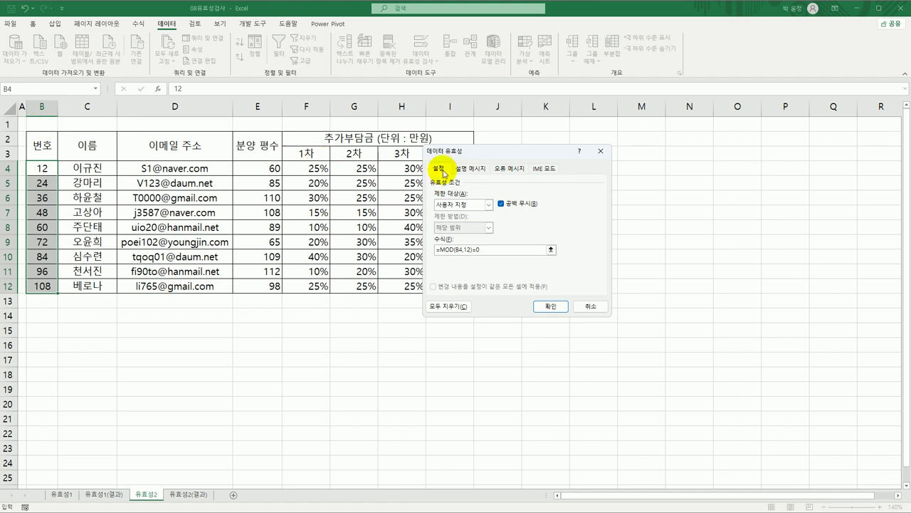
left_click_drag(490, 155, 429, 151)
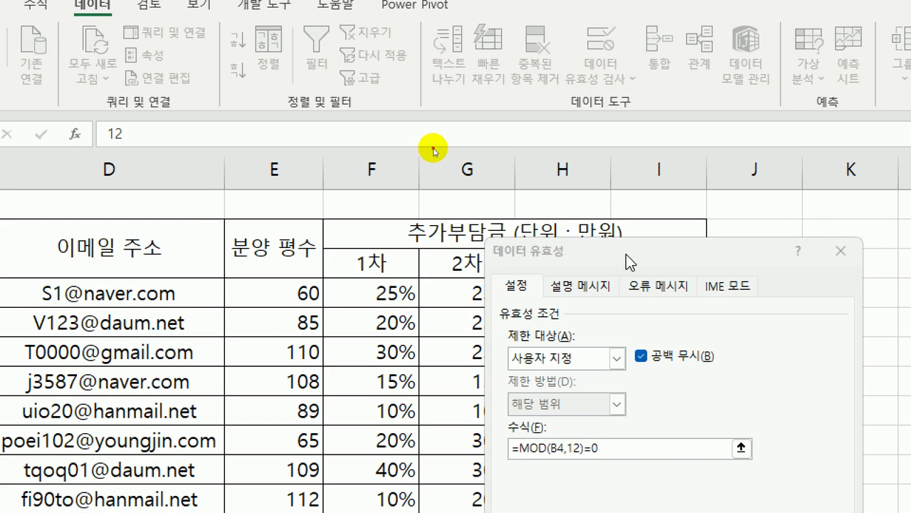
left_click_drag(433, 147, 300, 117)
left_click_drag(356, 190, 426, 155)
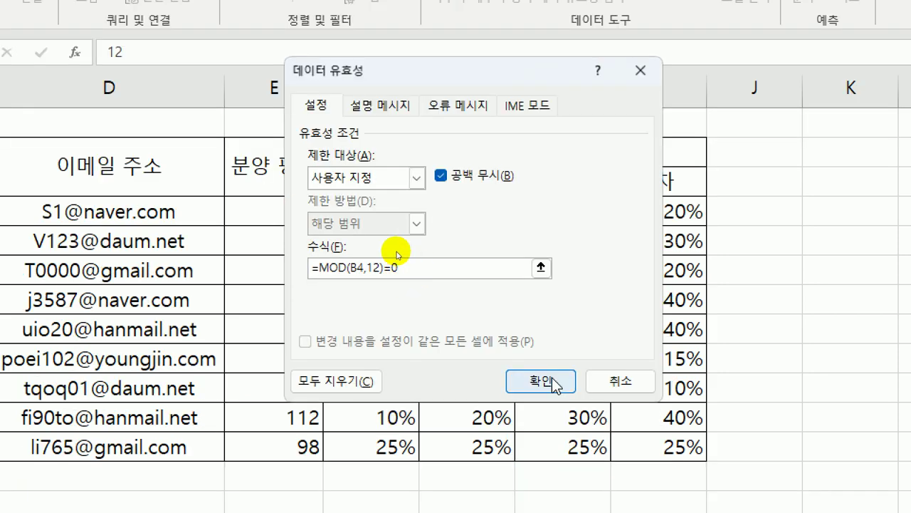
left_click(543, 382)
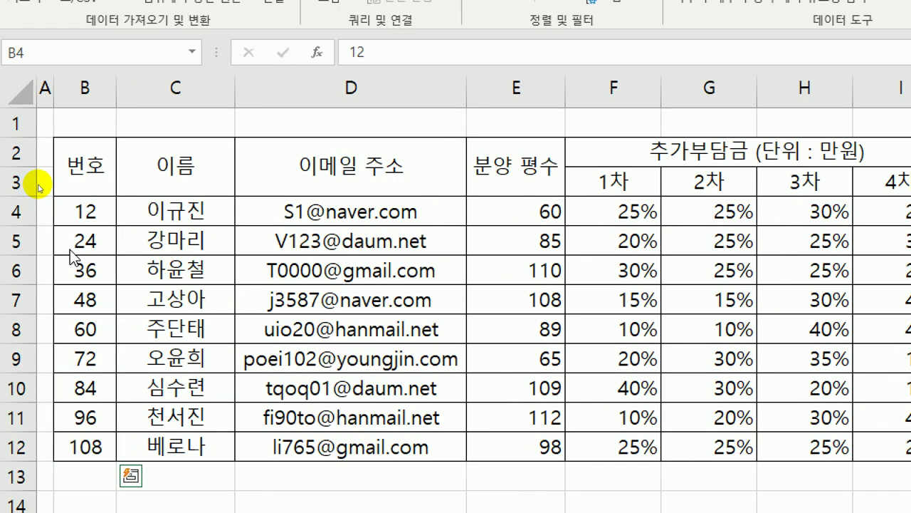
- Test the multiple-of-12 rule by trying to enter 33 in cell B6, and cancel the entry
left_click(105, 277)
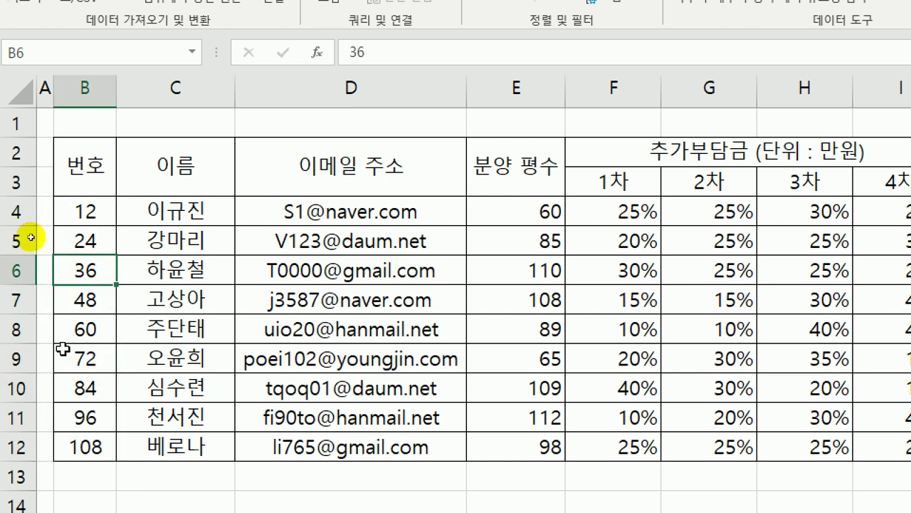
type("33")
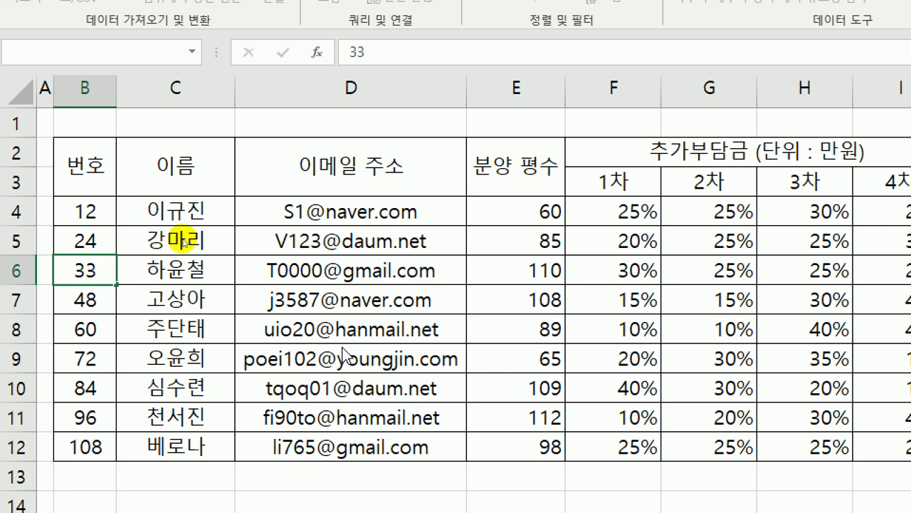
key("Return")
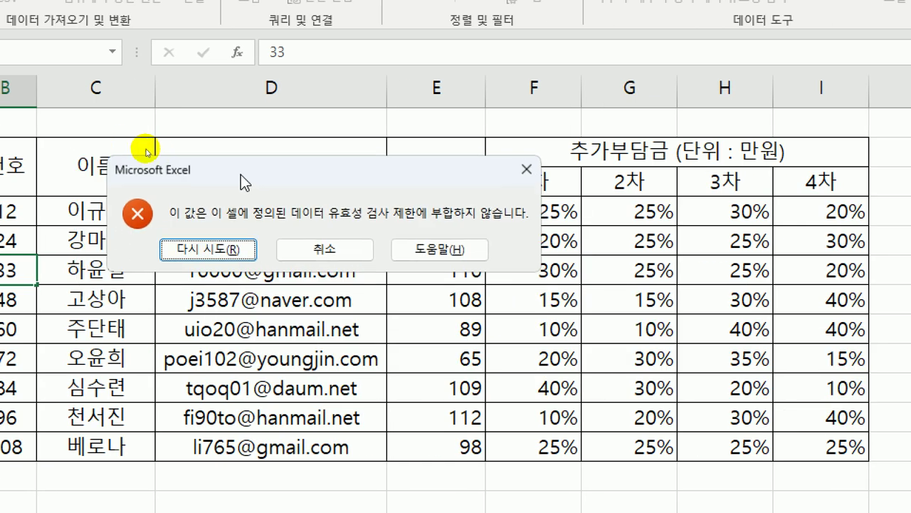
key("Tab")
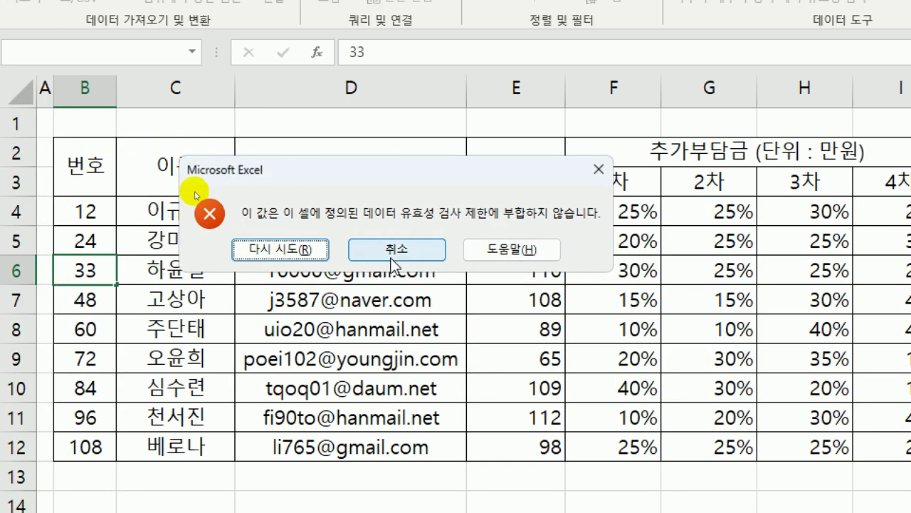
key("Return")
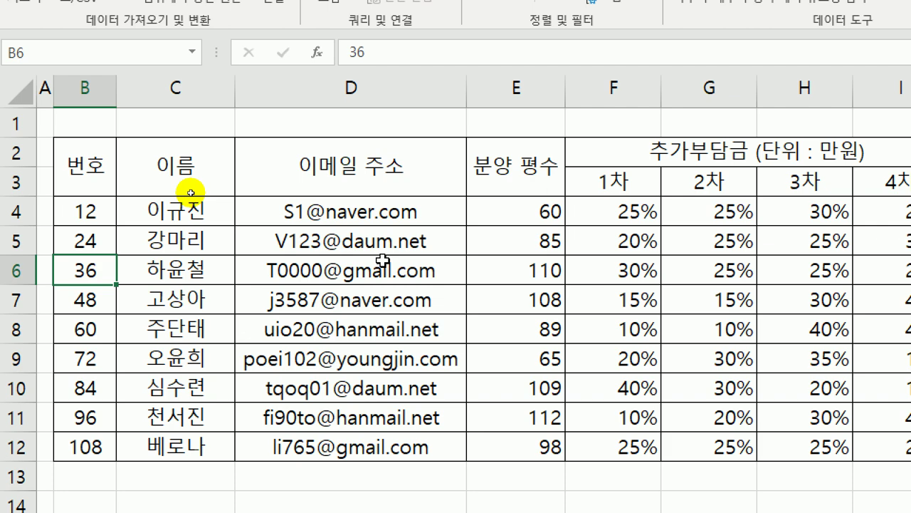
- Start a custom (사용자 지정) data validation rule for the e-mail addresses in D4:D12
left_click_drag(363, 206, 359, 447)
scroll(337, 273, "down", 2)
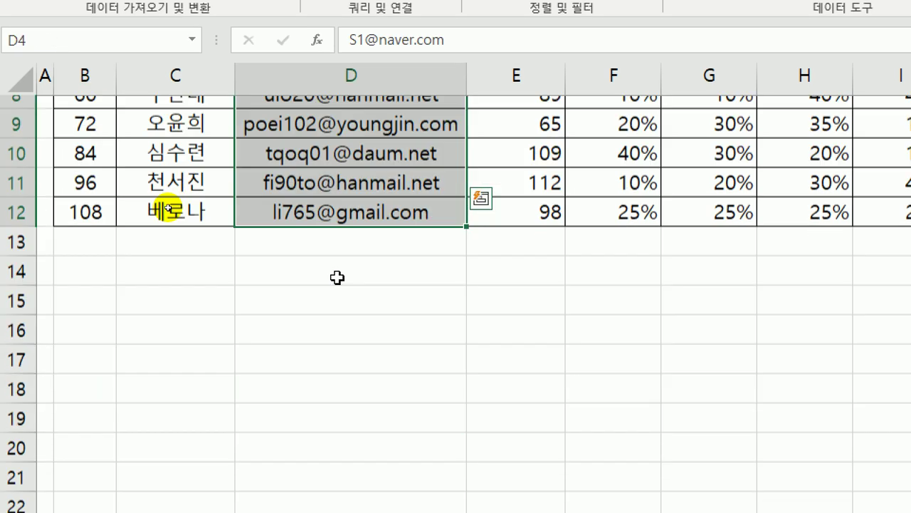
scroll(410, 89, "up", 1)
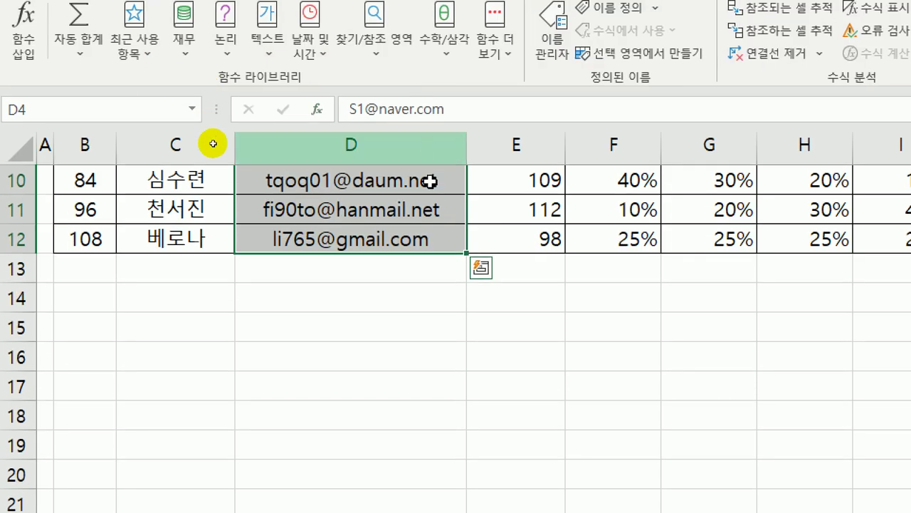
scroll(430, 179, "up", 3)
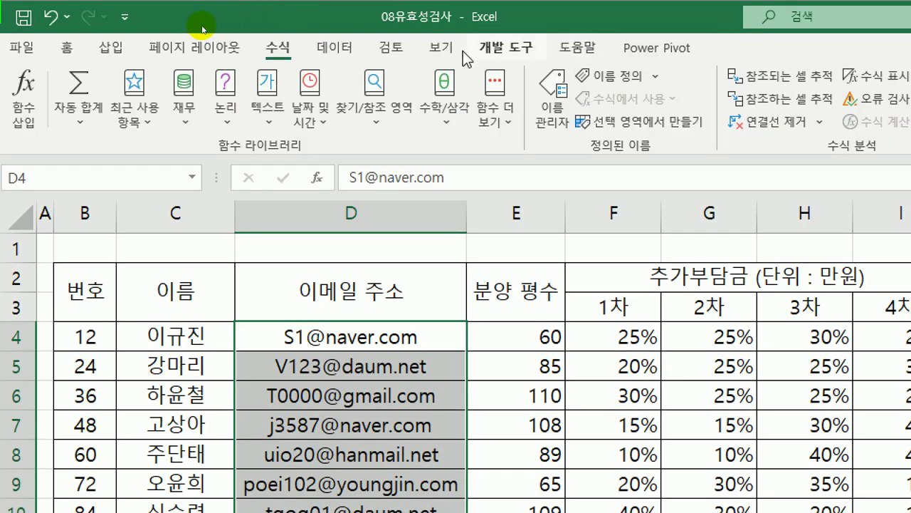
left_click(338, 49)
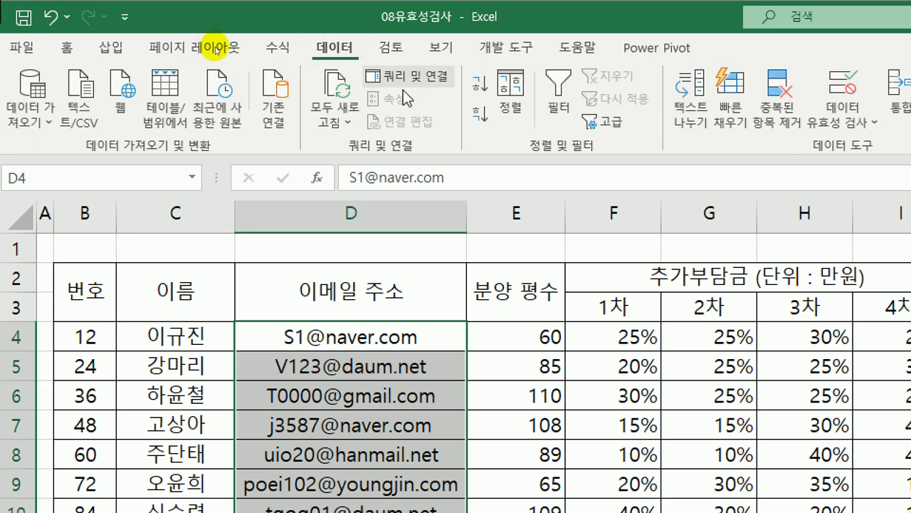
left_click(844, 85)
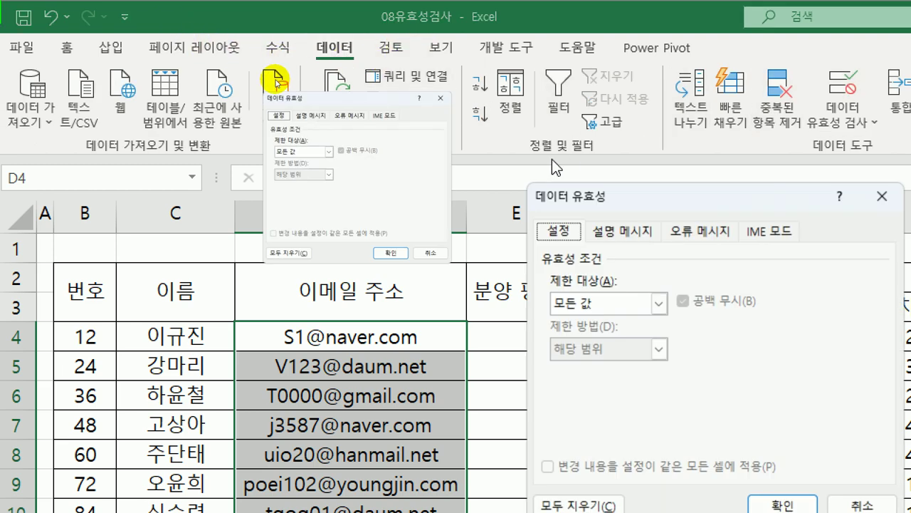
left_click_drag(567, 194, 506, 151)
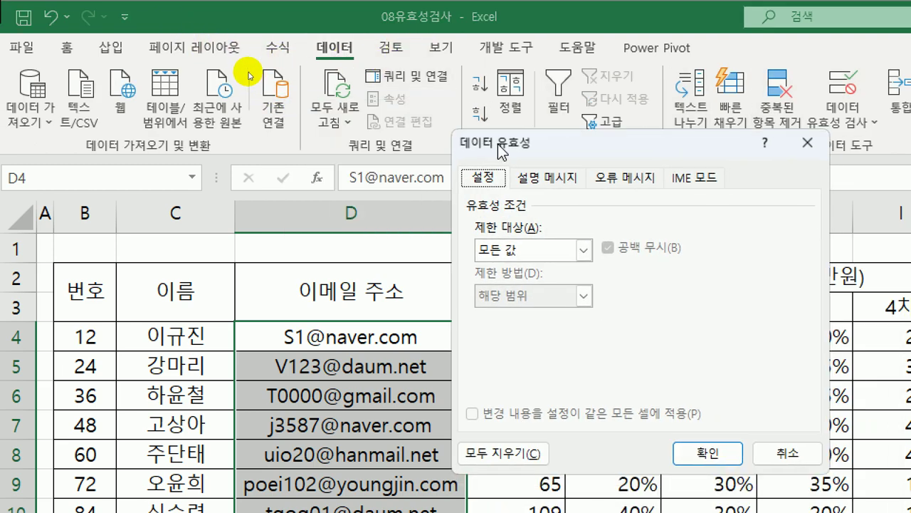
left_click(542, 264)
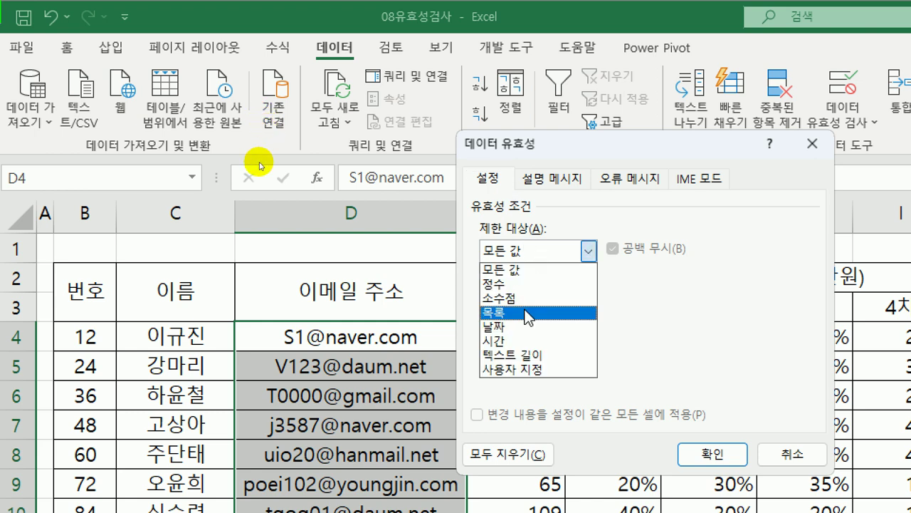
left_click(516, 367)
- Set the validation formula to =SEARCH("@",D4)>=2 so an @ must sit at the second character or beyond, and apply the rule
left_click(545, 344)
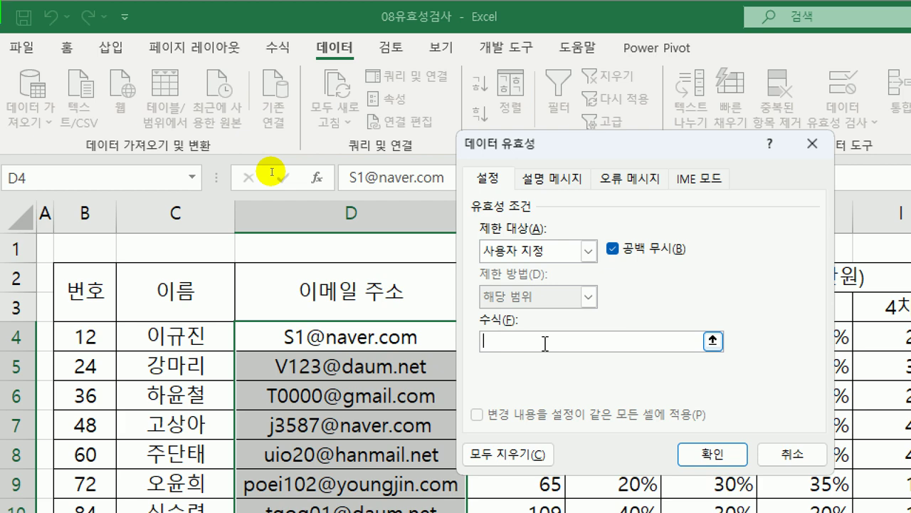
type("=SEARCH(")
type("\"")
type("@\",")
left_click(355, 334)
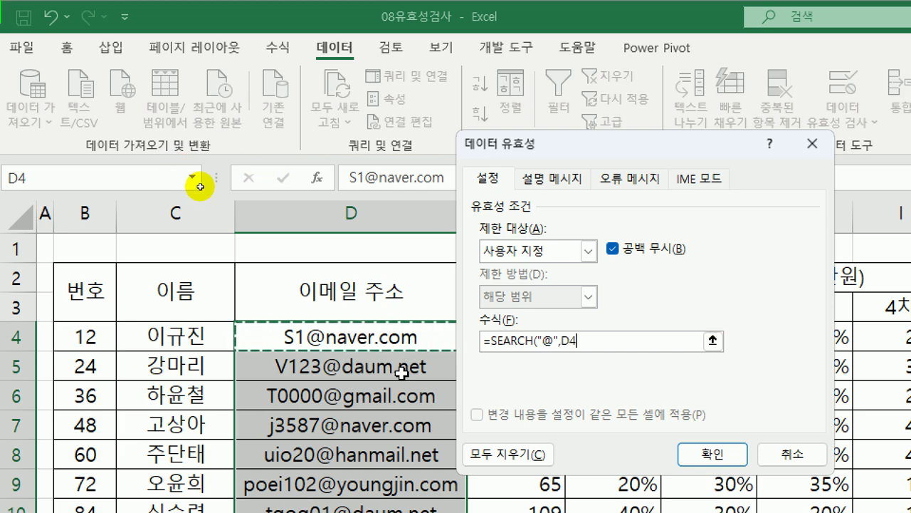
type(")")
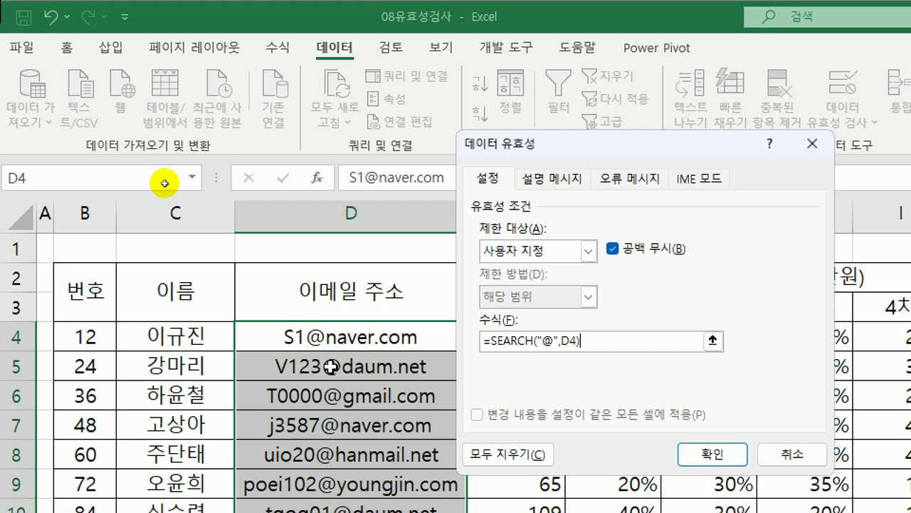
type(">=2")
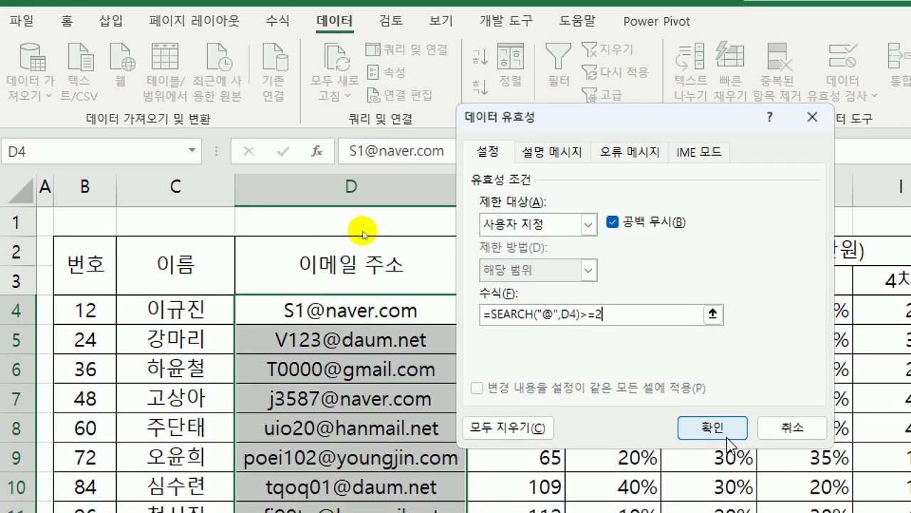
left_click(712, 454)
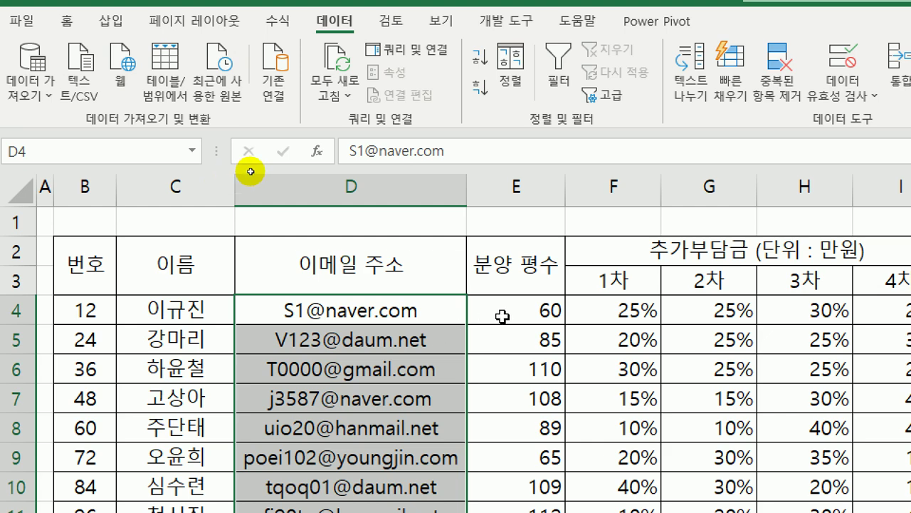
- Start a custom (사용자 지정) data validation rule for the 분양 평수 values in E4:E12
left_click_drag(500, 315, 501, 492)
left_click_drag(500, 446, 500, 490)
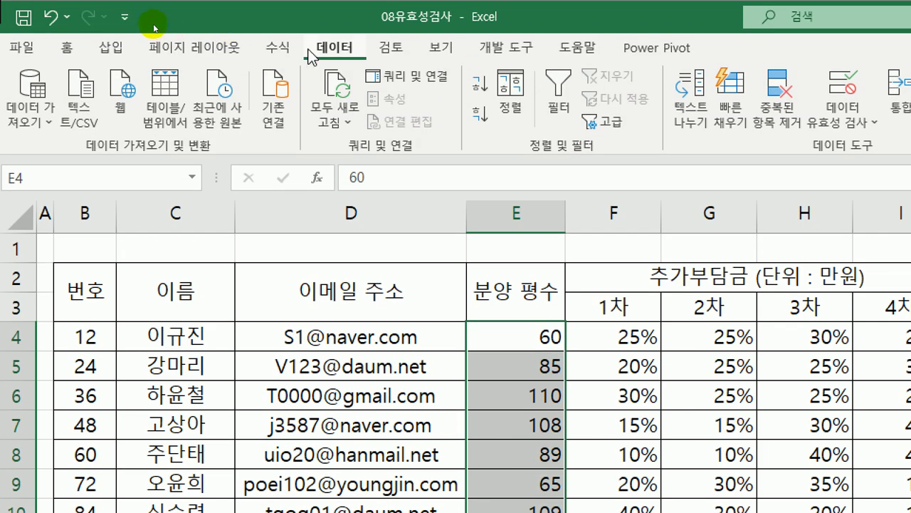
left_click(848, 82)
left_click_drag(611, 151, 517, 108)
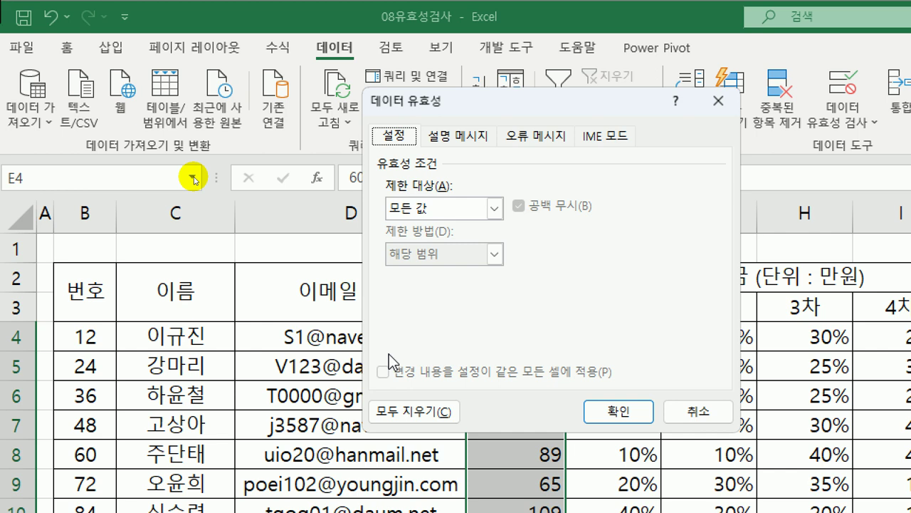
left_click(494, 208)
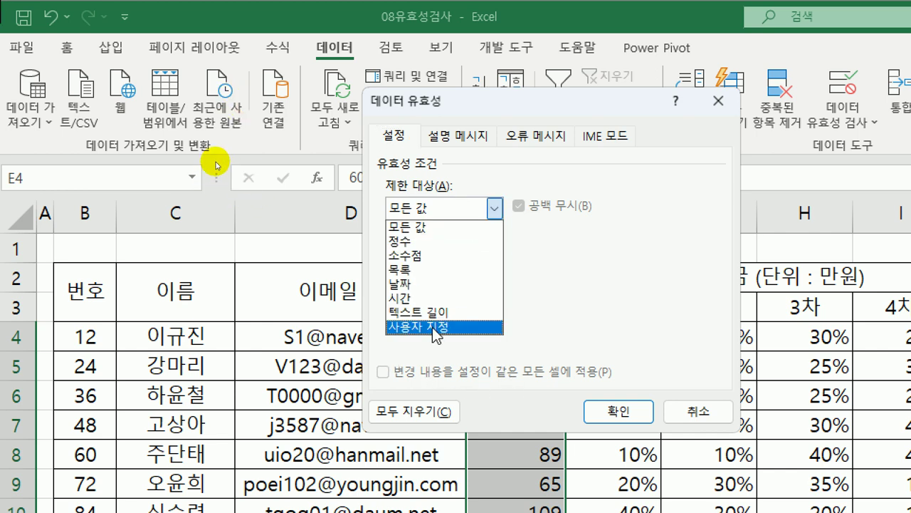
left_click(436, 328)
- Set the validation formula to =QUOTIENT(E4,3.3)<=34 and apply the rule to the 분양 평수 column
left_click(432, 297)
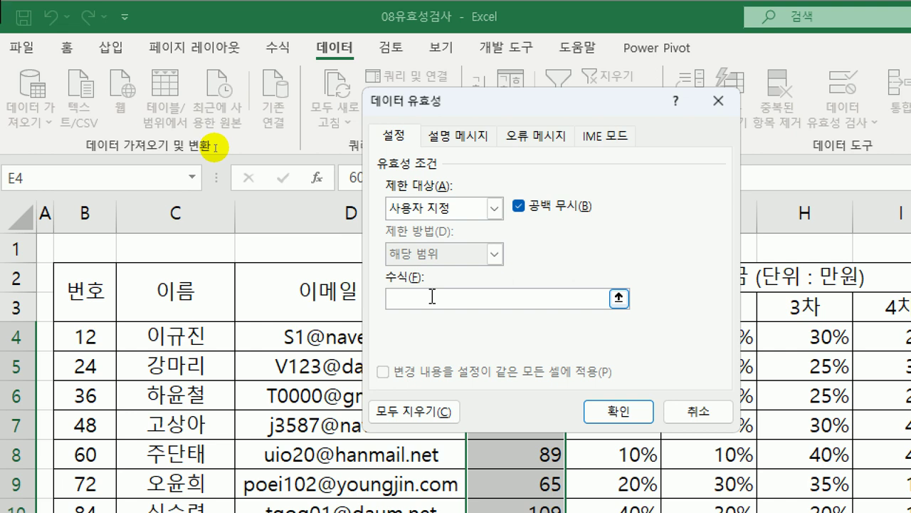
type("=")
type("O")
type("U")
type("T")
key("BackSpace")
type("OTIENT")
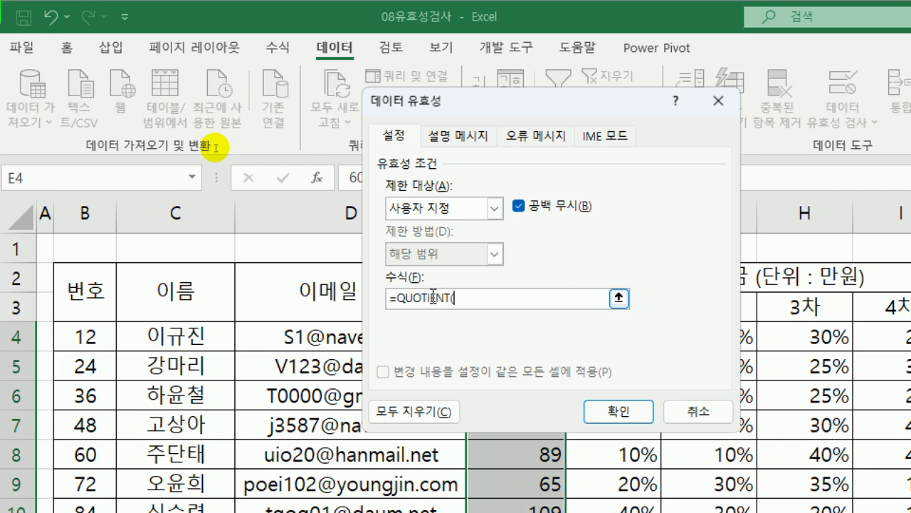
type("(")
left_click_drag(499, 117, 210, 96)
left_click(515, 341)
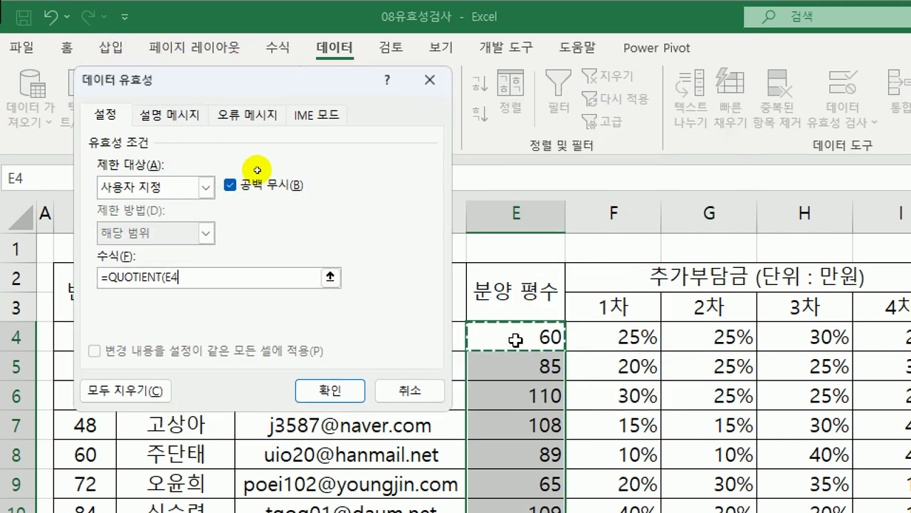
type(",")
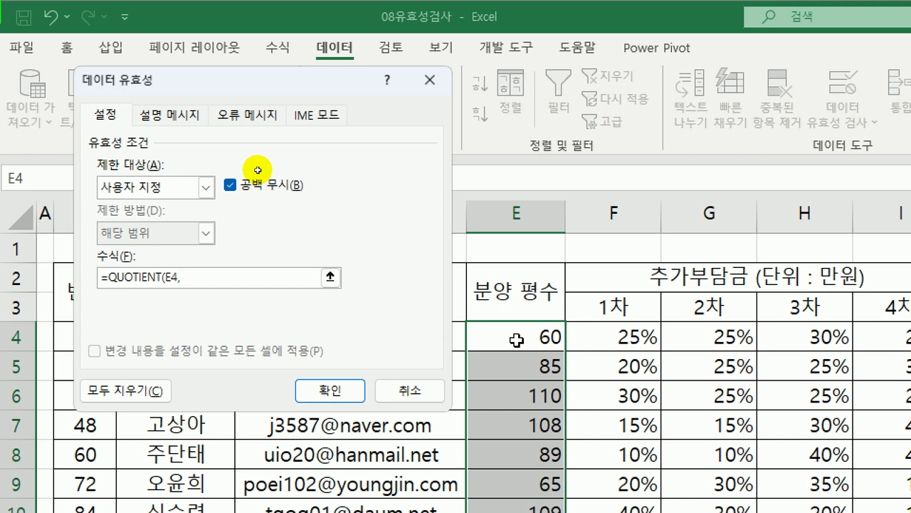
type("3.3)<=34")
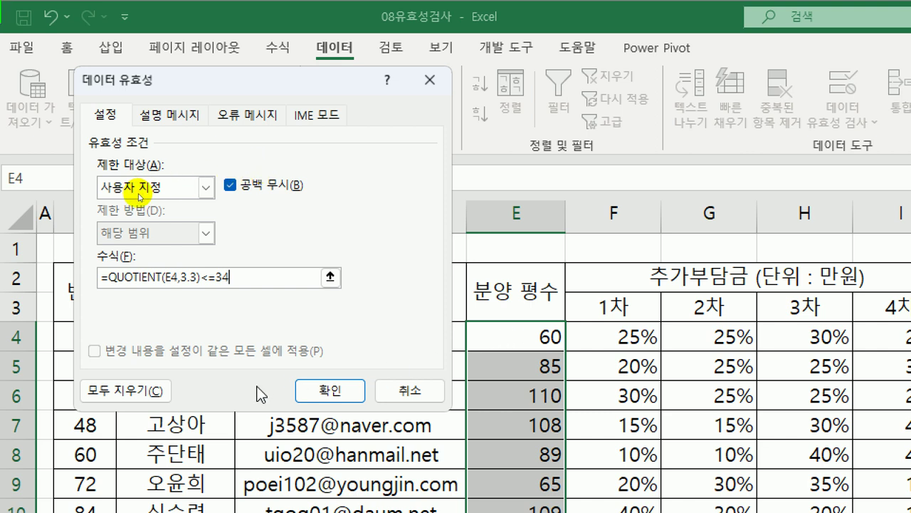
left_click(329, 390)
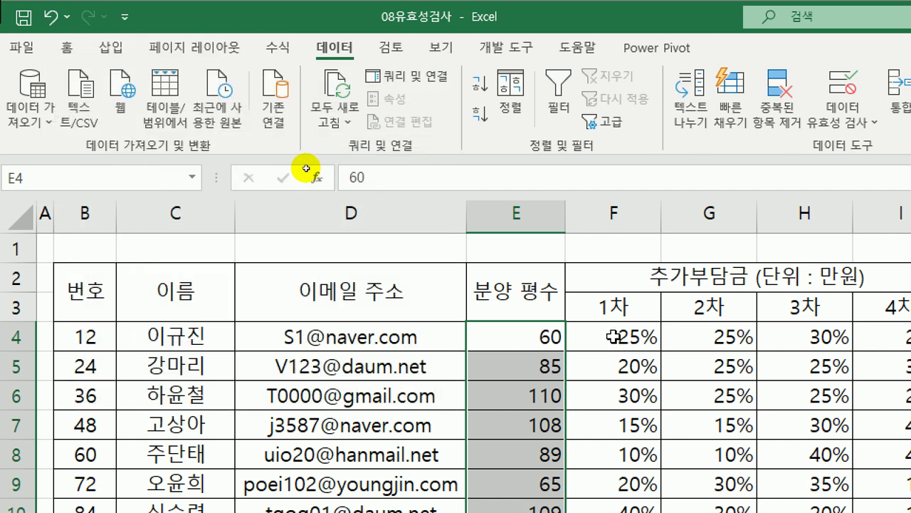
- Start a custom (사용자 지정) data validation rule for the 추가부담금 percentages in F4:I12
left_click_drag(613, 337, 893, 512)
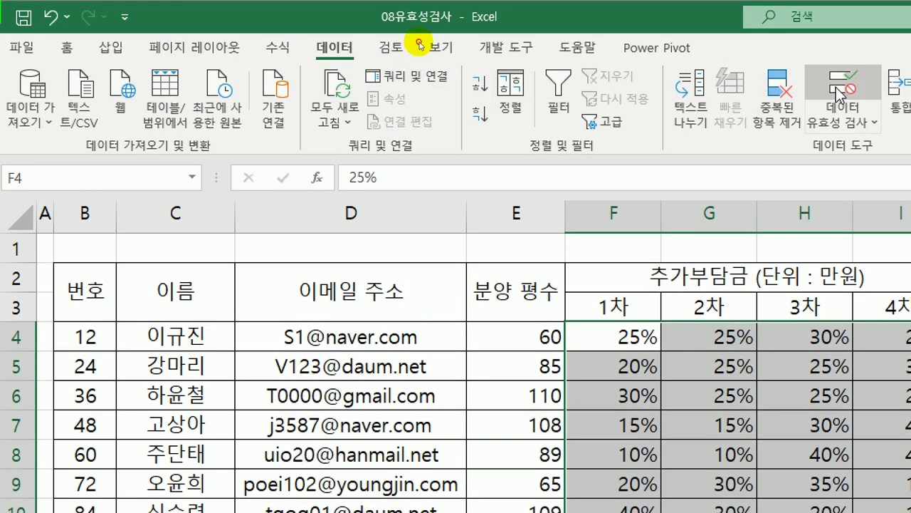
left_click(840, 94)
left_click_drag(296, 81, 341, 88)
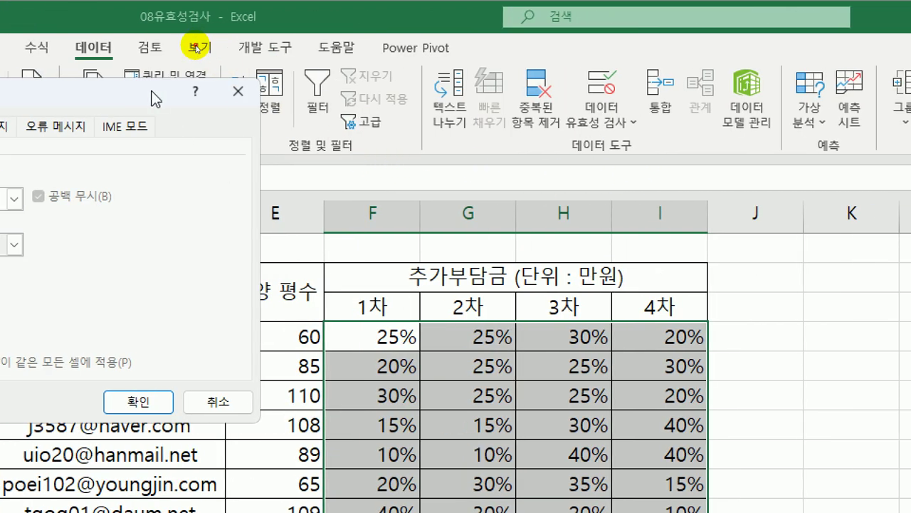
left_click_drag(155, 98, 327, 98)
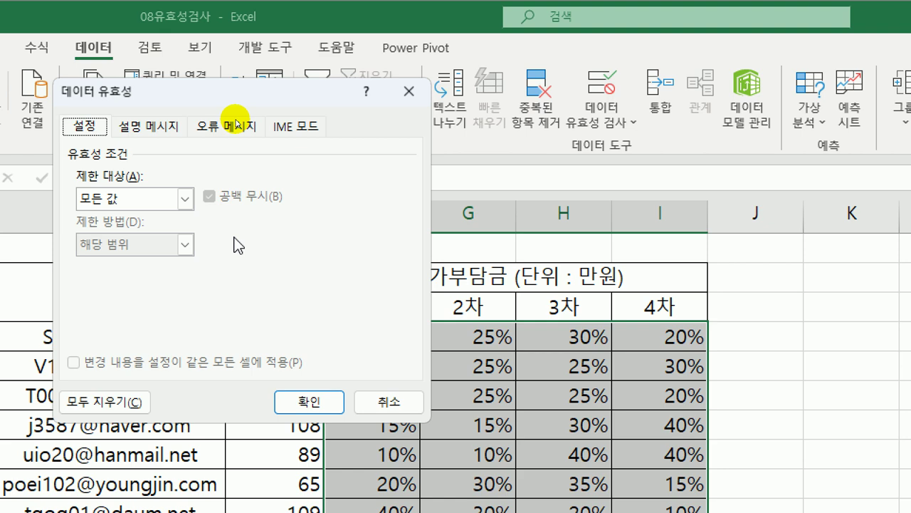
left_click(186, 199)
left_click(148, 317)
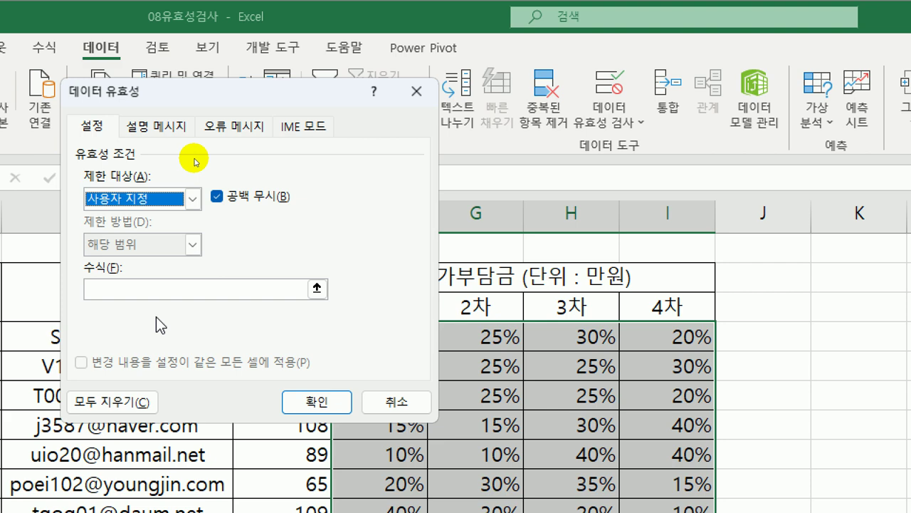
- Set the validation formula to =SUM($F4:$I4)=100% so each row's four payments must total 100%, and apply the rule
left_click(147, 294)
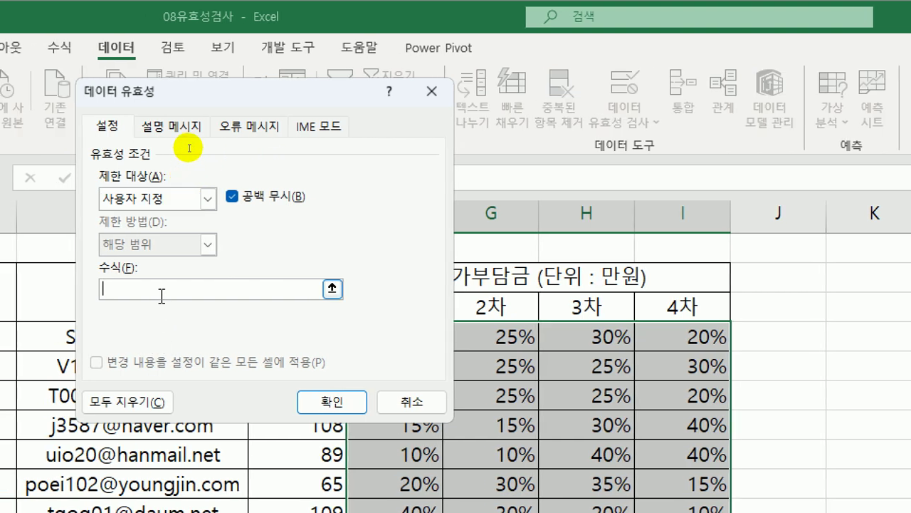
type("=SUM(")
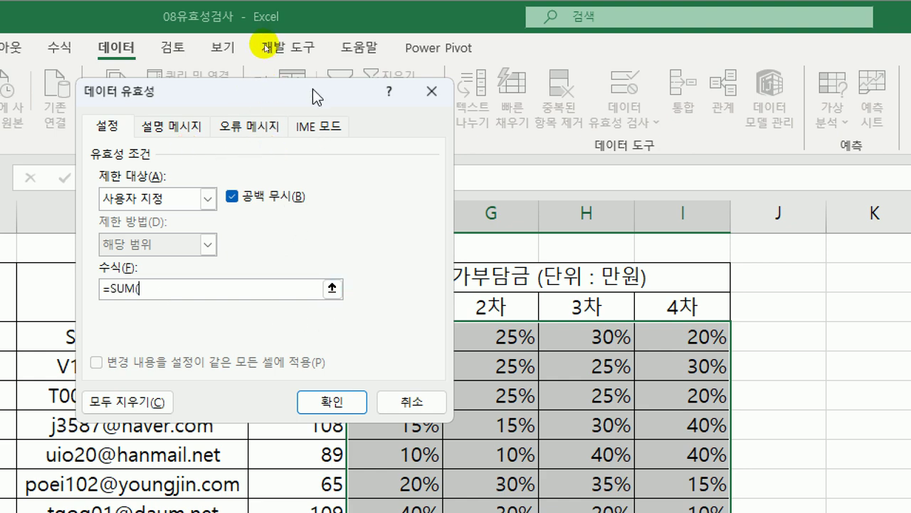
left_click_drag(315, 92, 236, 123)
left_click(417, 335)
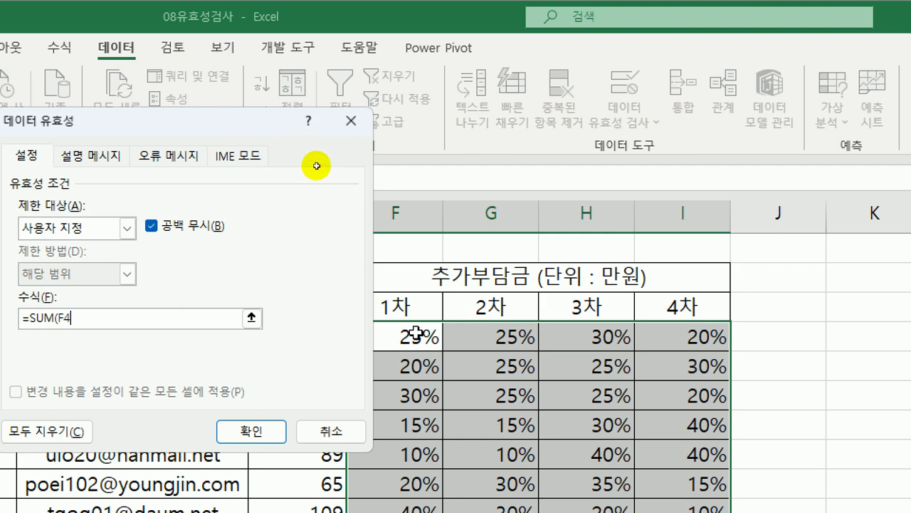
left_click_drag(415, 332, 647, 340)
left_click_drag(240, 120, 260, 114)
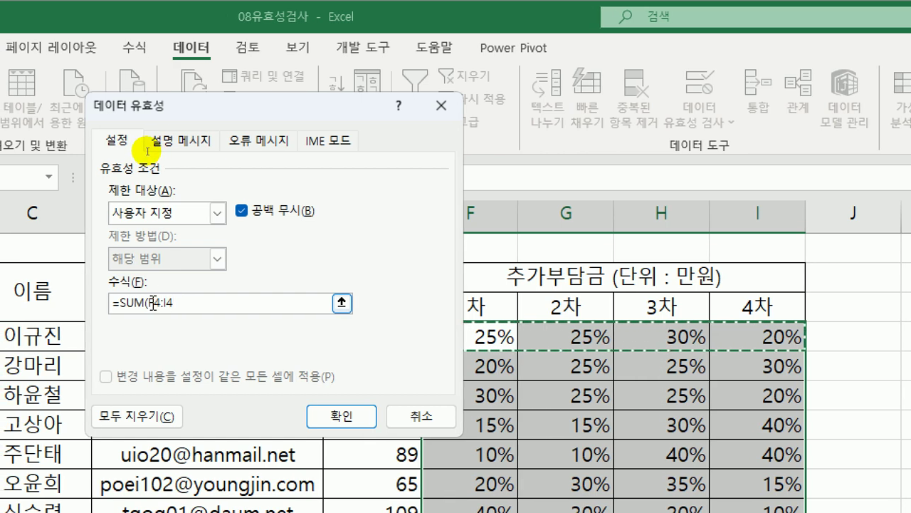
key("F4")
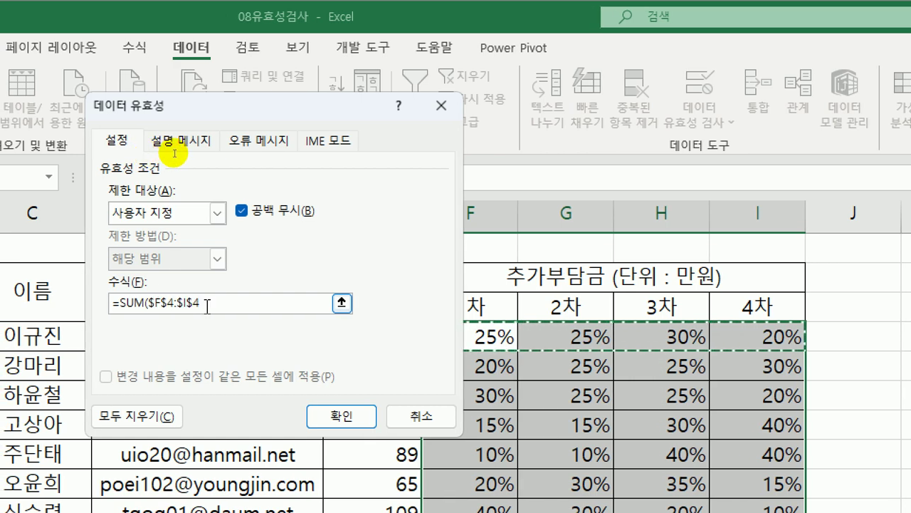
key("F4")
key("F4")
type(")=100%")
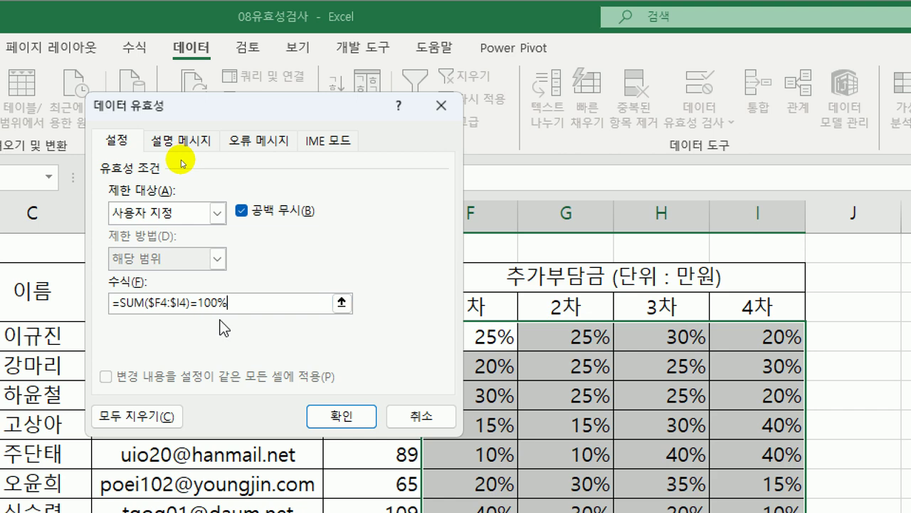
left_click(342, 416)
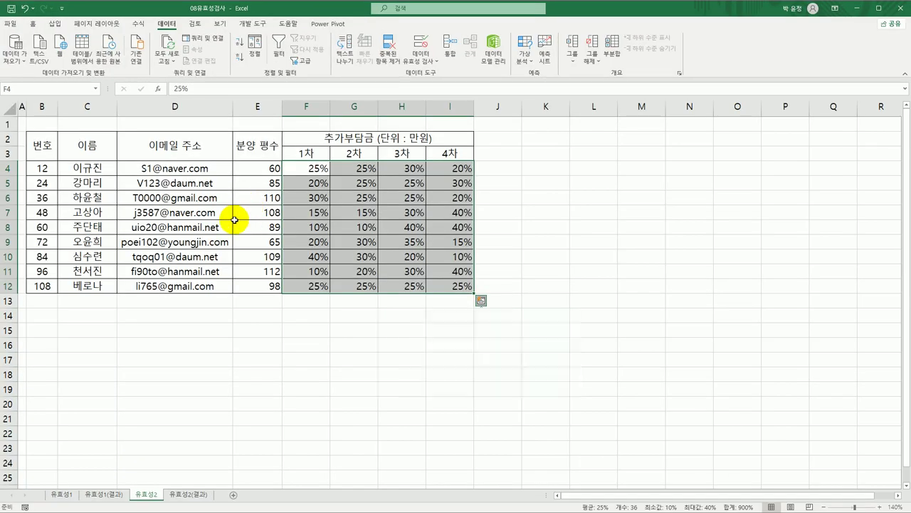
left_click(367, 454)
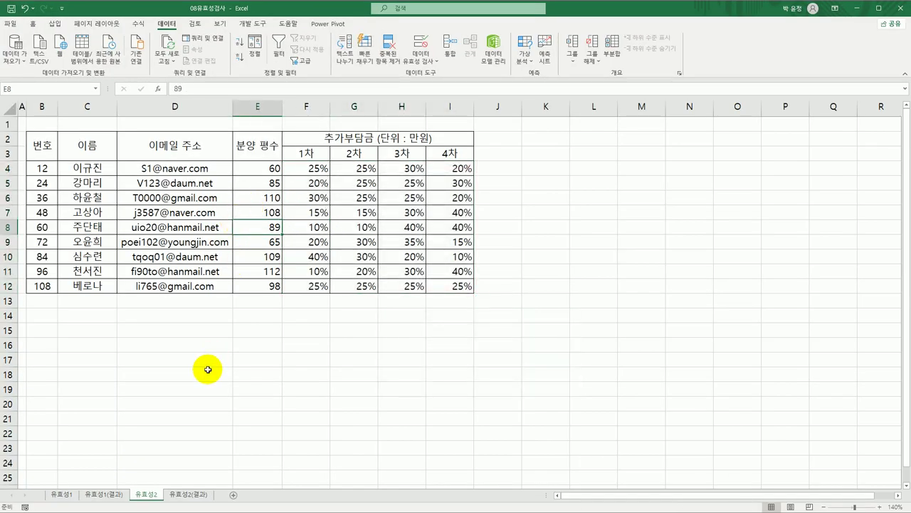